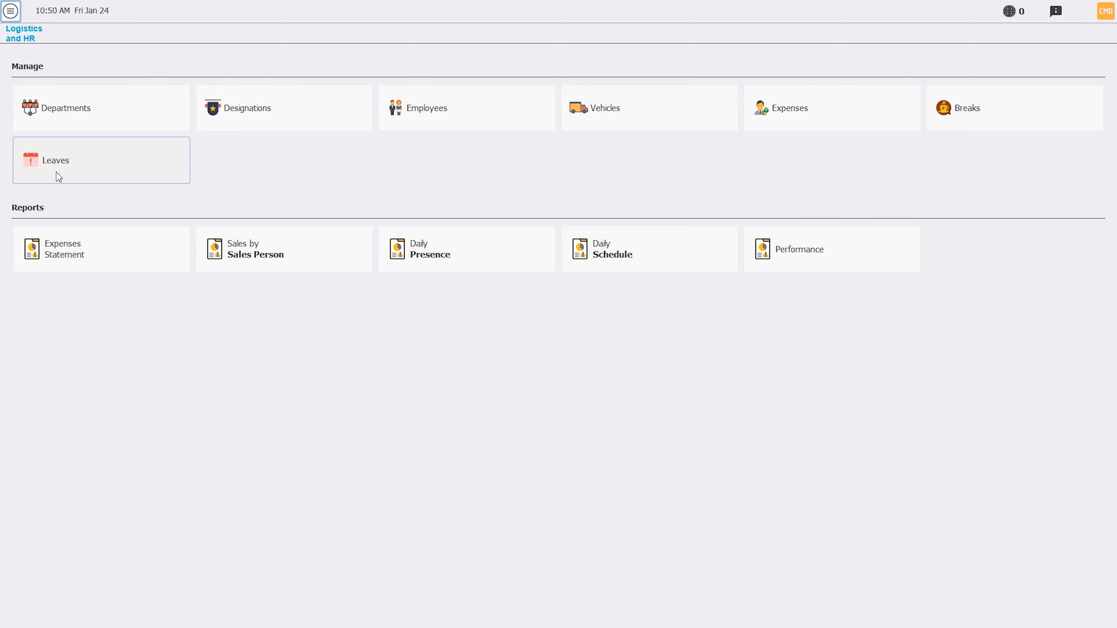
Step: Add an active department named "It" and save it
left_click(73, 104)
left_click(257, 104)
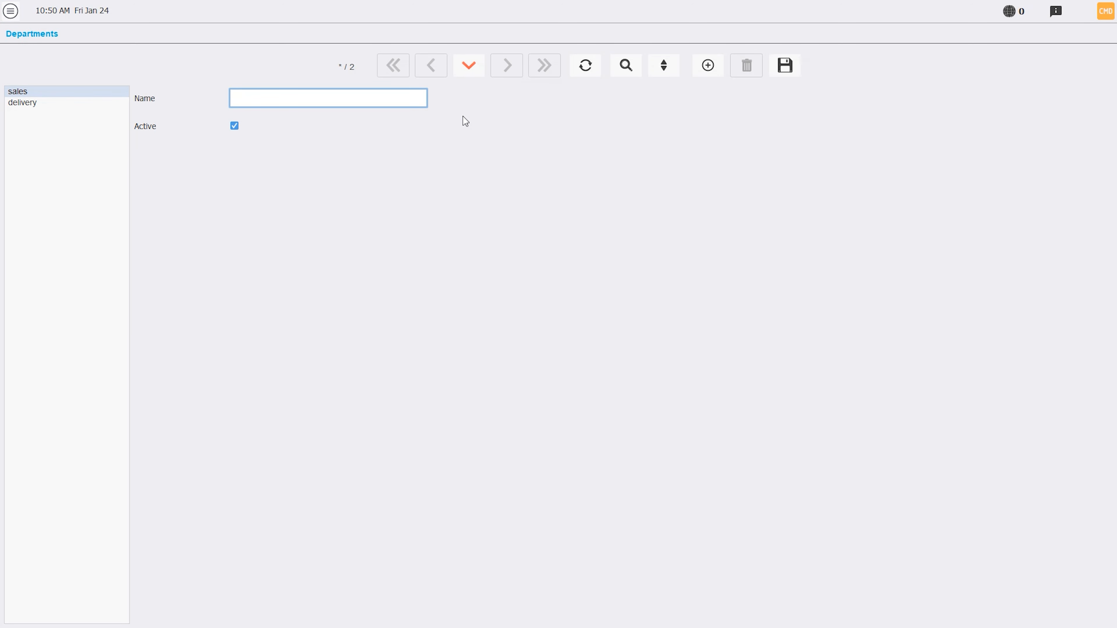
type("It")
key("ctrl+s")
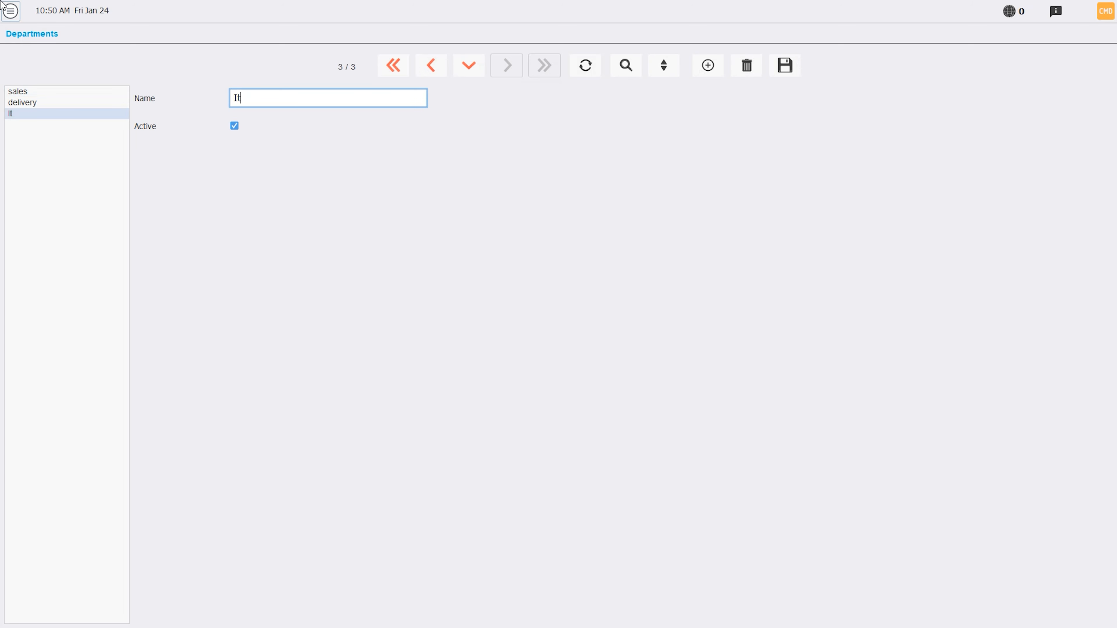
Step: Add an active designation named "Software dev" under Logistics and HR and save it
left_click(2, 5)
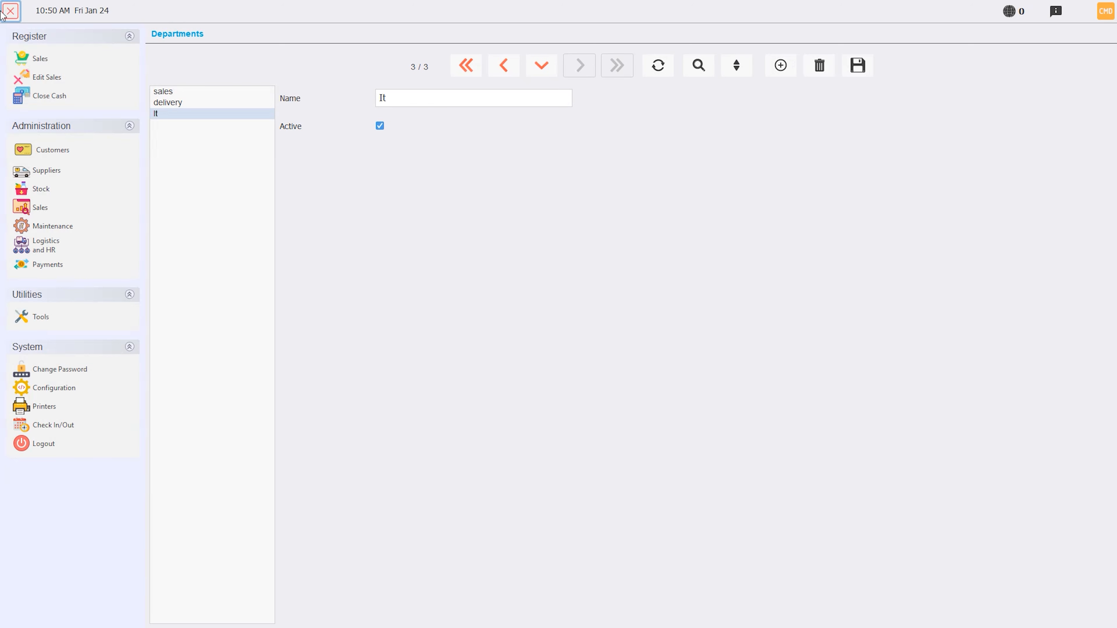
left_click(29, 246)
left_click(268, 121)
left_click(264, 100)
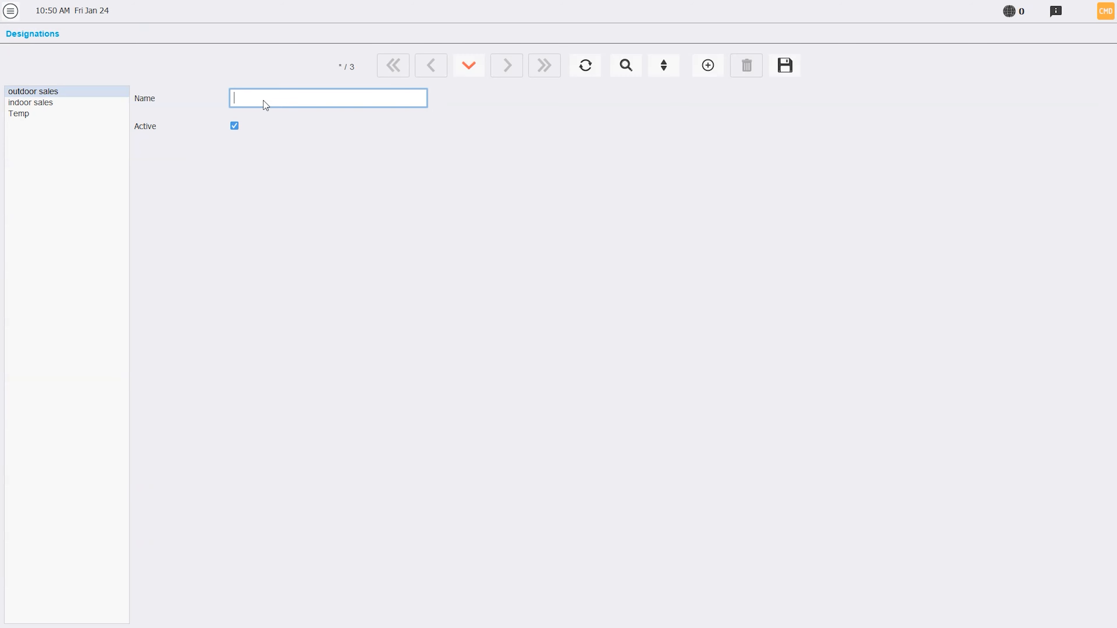
type("Software dev")
left_click(788, 70)
Step: Add another active designation named "it support" and save it
left_click(696, 67)
type("it")
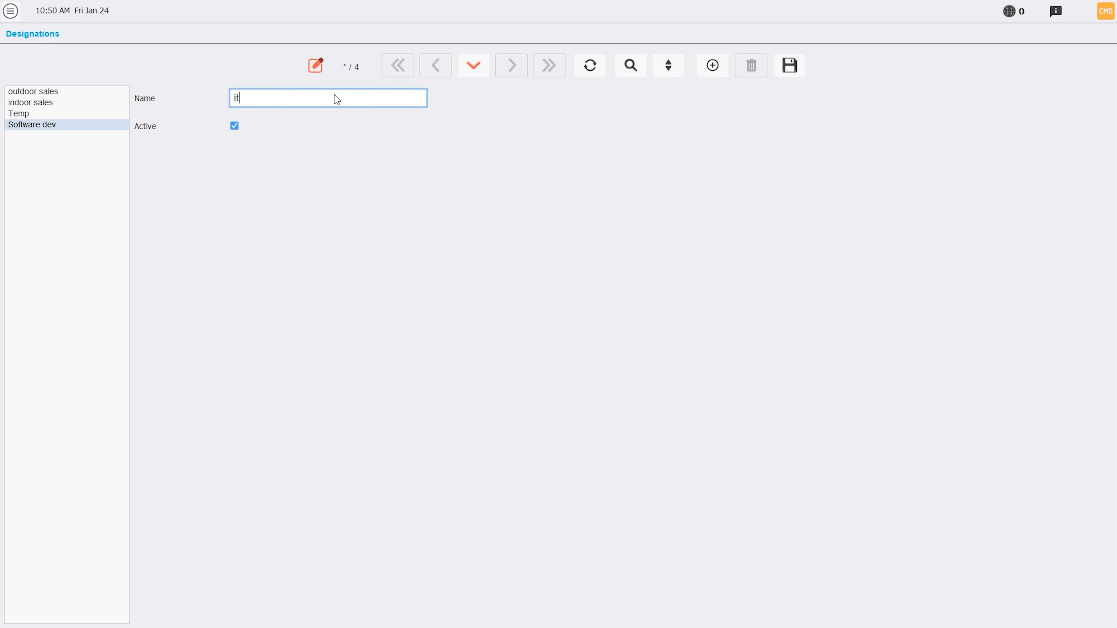
type(" support")
left_click(797, 74)
Step: Start a new employee record under Logistics and HR, naming it "emp1" and entering the employee number
left_click(10, 11)
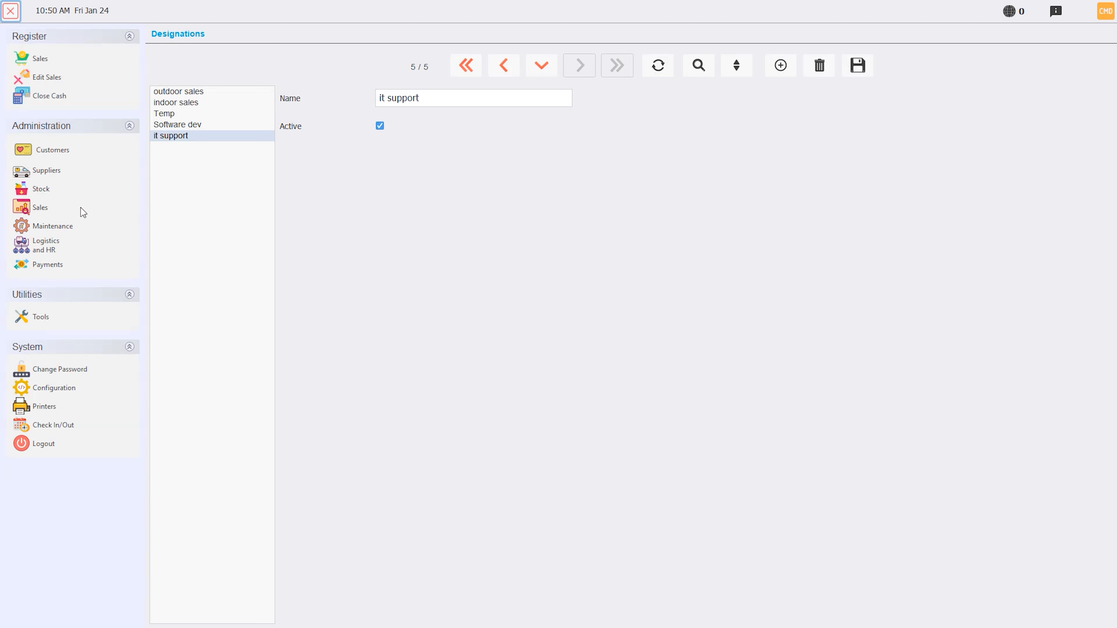
left_click(42, 245)
left_click(456, 121)
type("em")
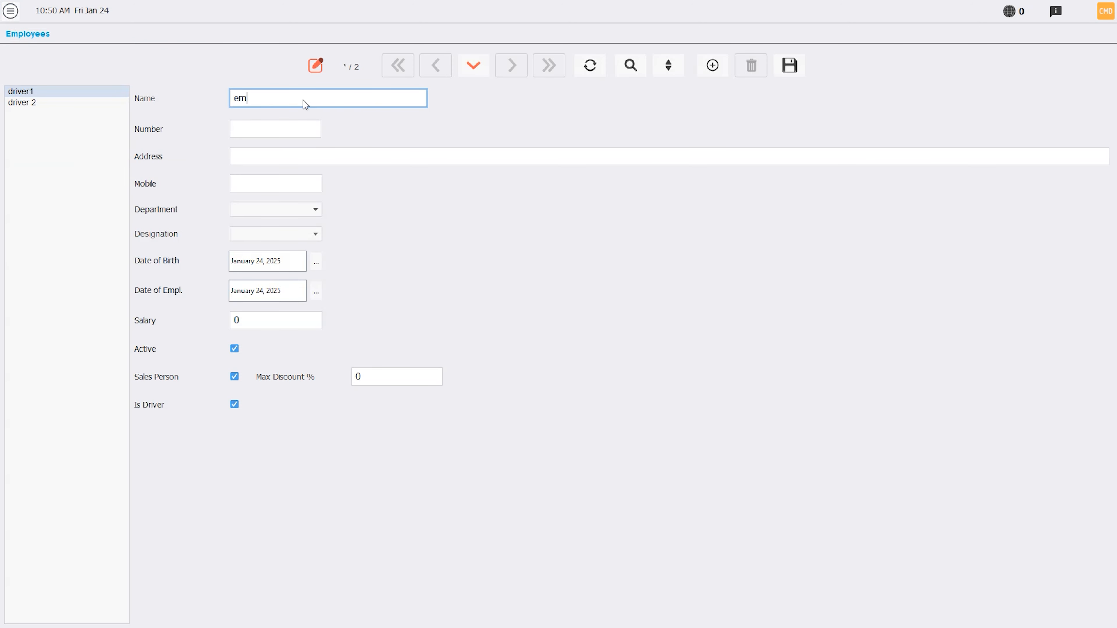
type("p1")
left_click(266, 131)
type("213")
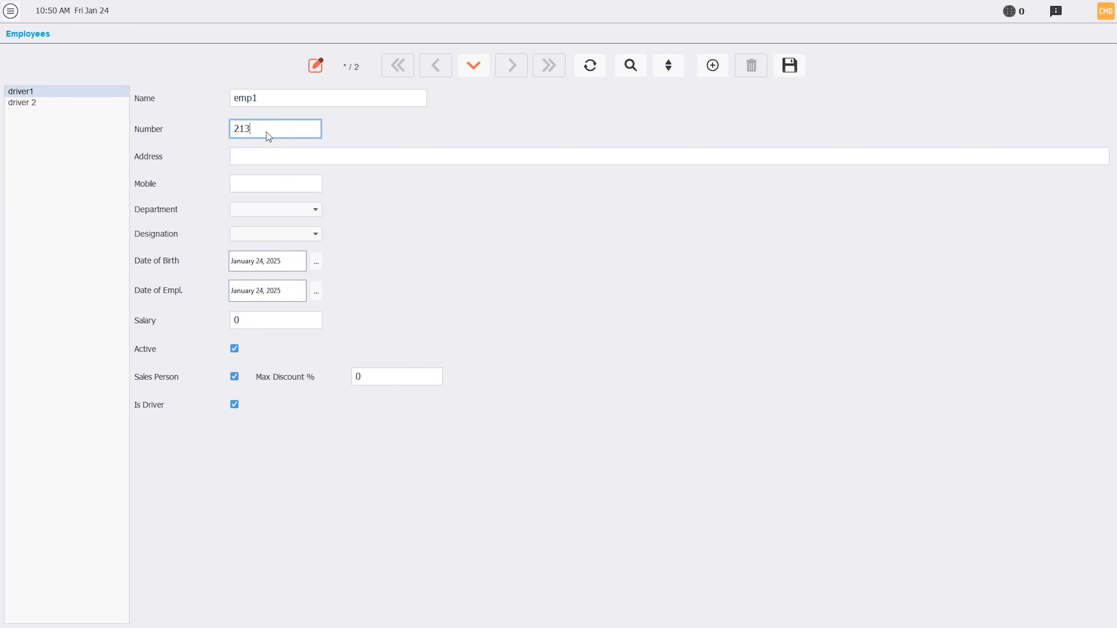
Step: Fill in the employee's address and mobile number
left_click(253, 160)
type("beirut lebanon")
left_click(288, 183)
type("03123456")
Step: Assign the employee to the "It" department with the "it support" designation
left_click(292, 209)
left_click(282, 248)
left_click(281, 236)
left_click(280, 272)
Step: Enter the employee's date of birth and a salary of 1000, and save the record
left_click(317, 262)
left_click(275, 282)
left_click(299, 263)
triple_click(202, 285)
double_click(201, 285)
triple_click(202, 285)
triple_click(202, 285)
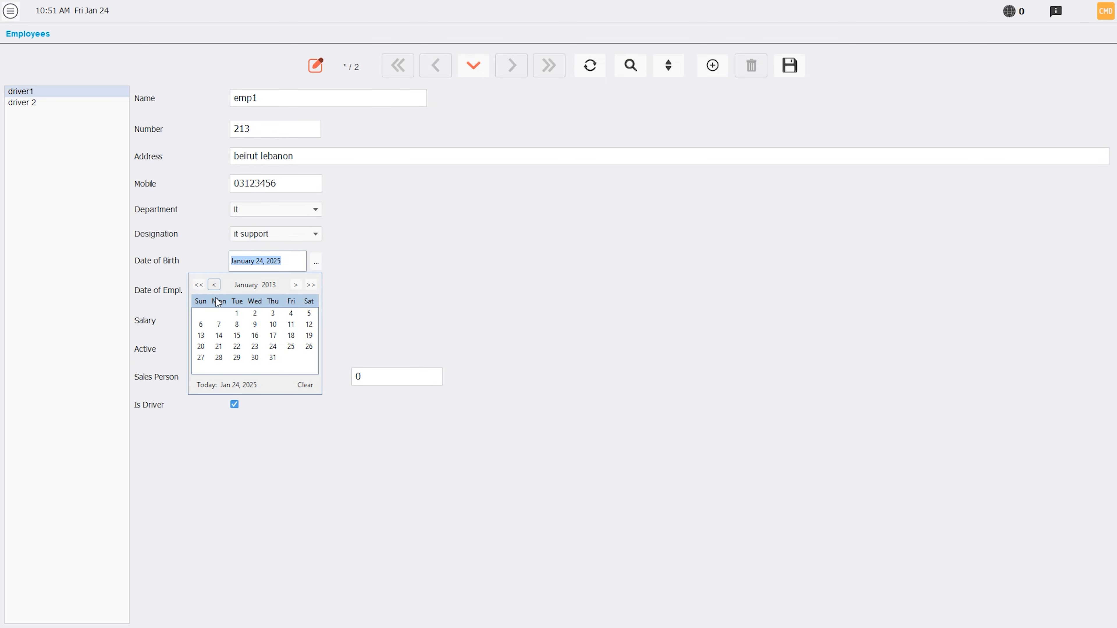
left_click(255, 335)
type("1000")
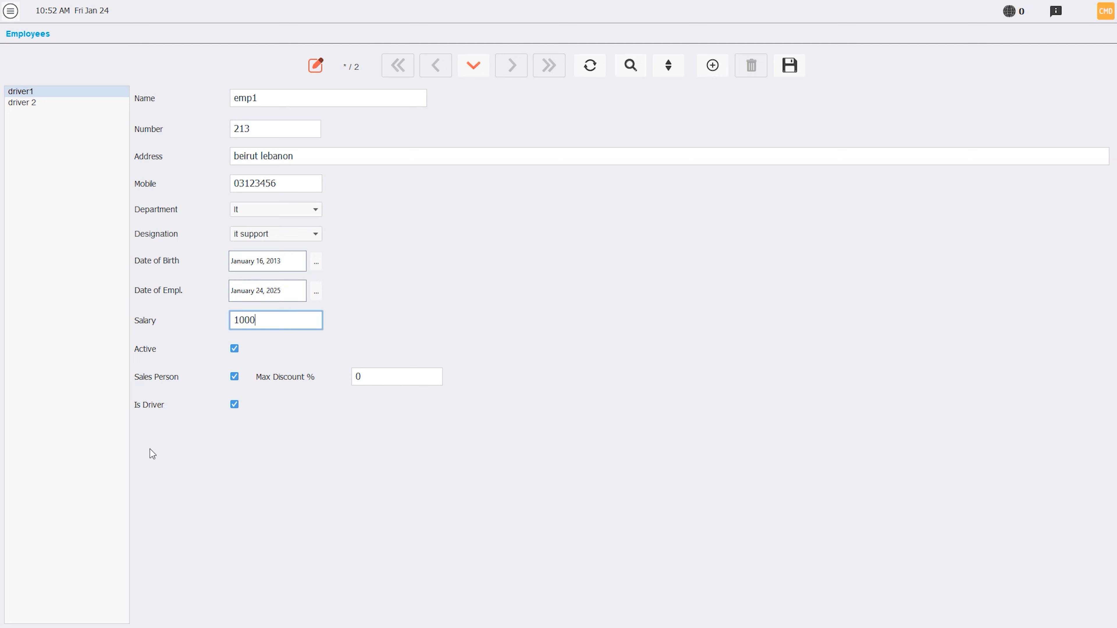
left_click(789, 65)
Step: Start a new vehicle record under Logistics and HR with the name "car1" and number 46516
left_click(9, 10)
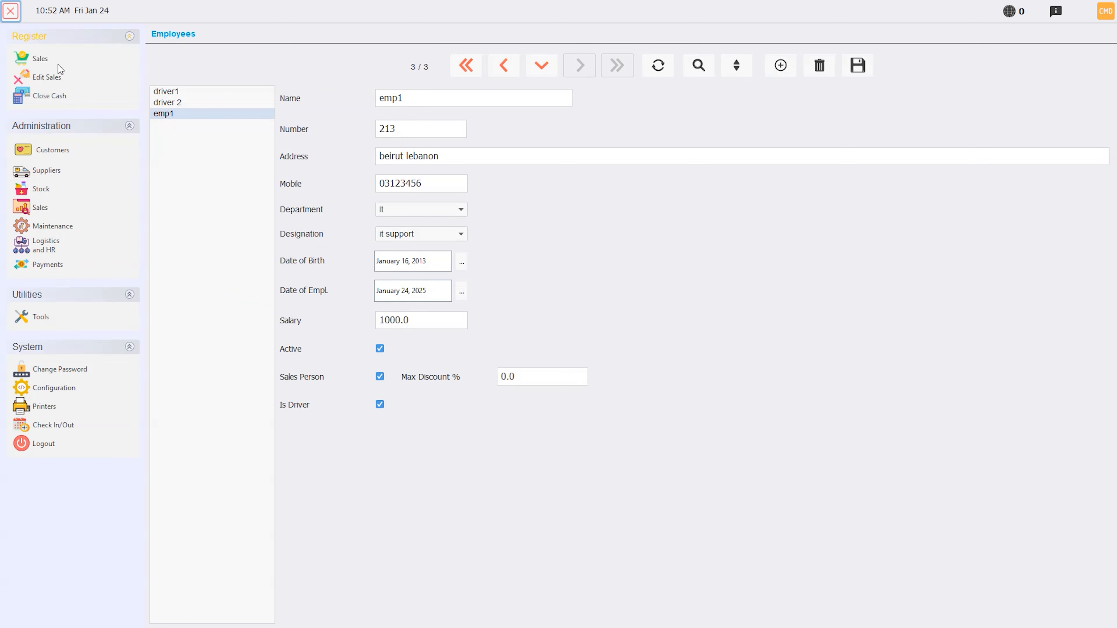
left_click(49, 242)
left_click(620, 110)
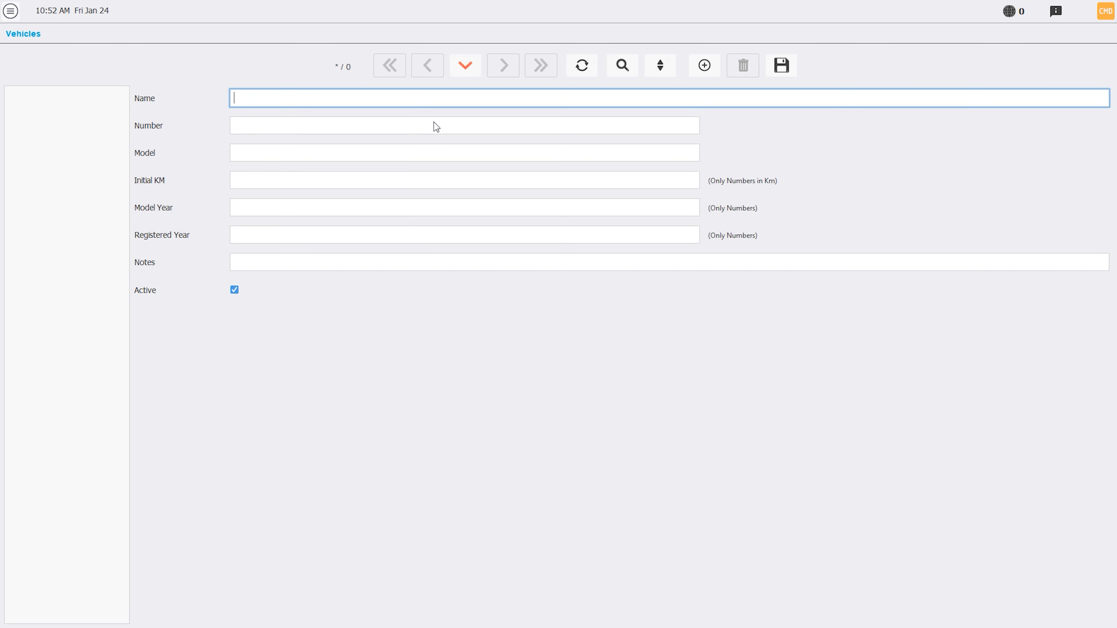
type("car1")
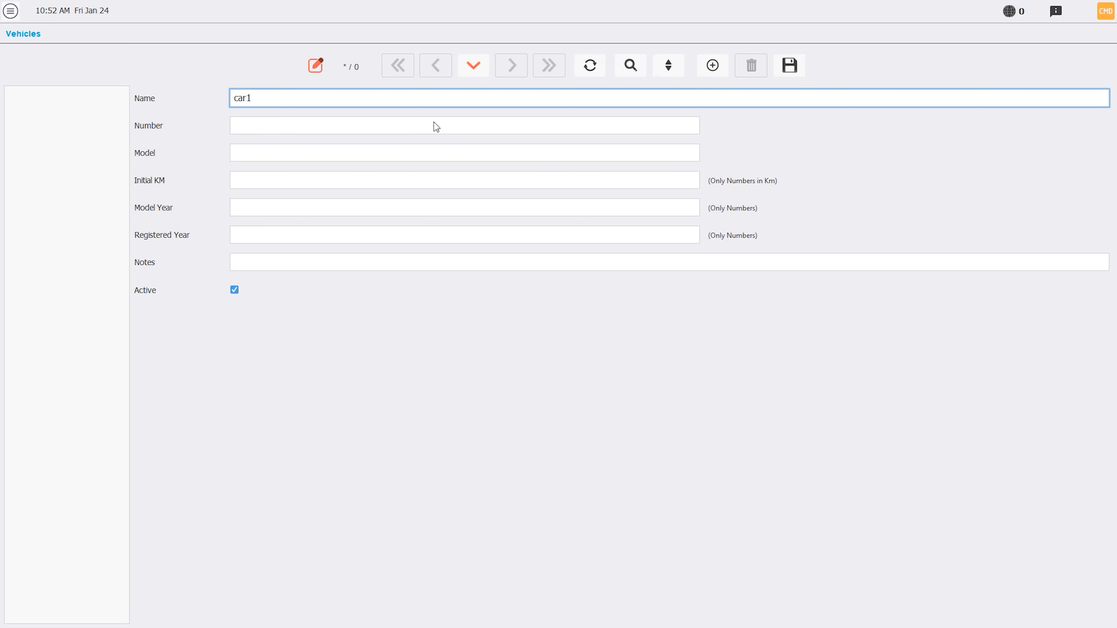
left_click(433, 123)
type("46516")
Step: Give the vehicle model 2015, initial KM 200, model year 2015 and registered year 2016, and save the record
key("Tab")
type("2015")
key("Tab")
type("200")
key("Tab")
type("2015")
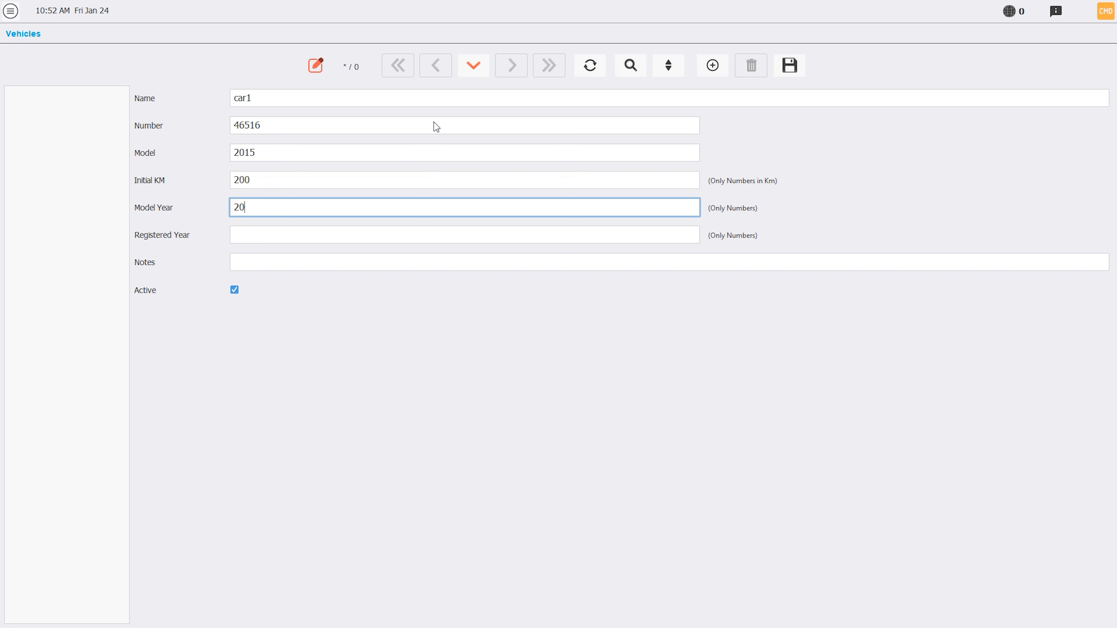
key("Tab")
type("2016")
key("Tab")
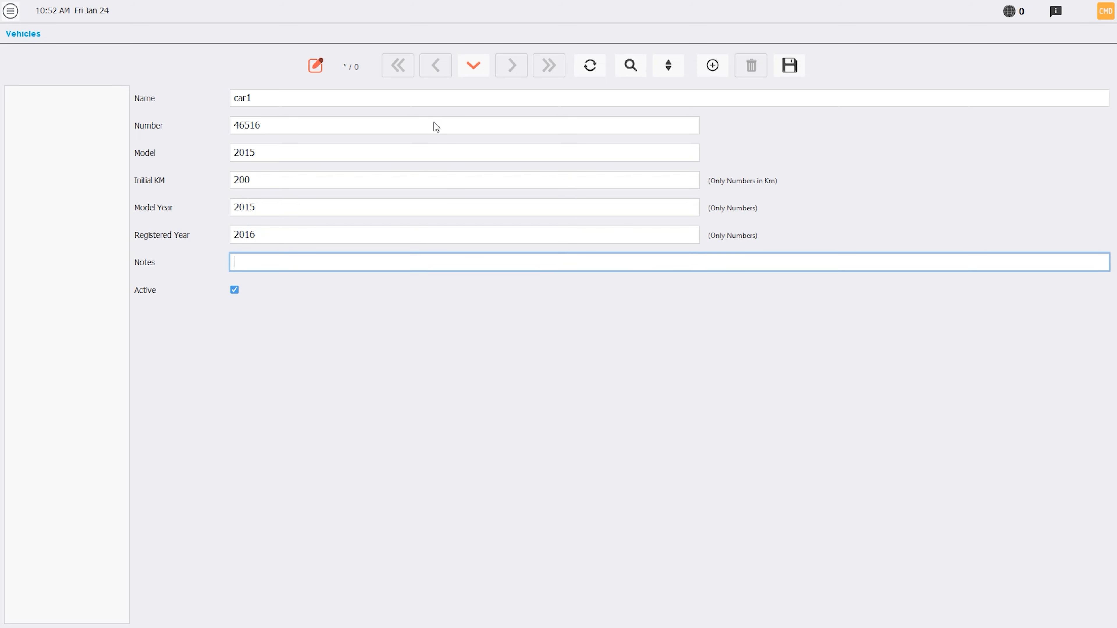
left_click(783, 73)
Step: Start a new expense under Logistics and HR as a vehicle expense for "car1"
mouse_move(103, 118)
left_click(41, 249)
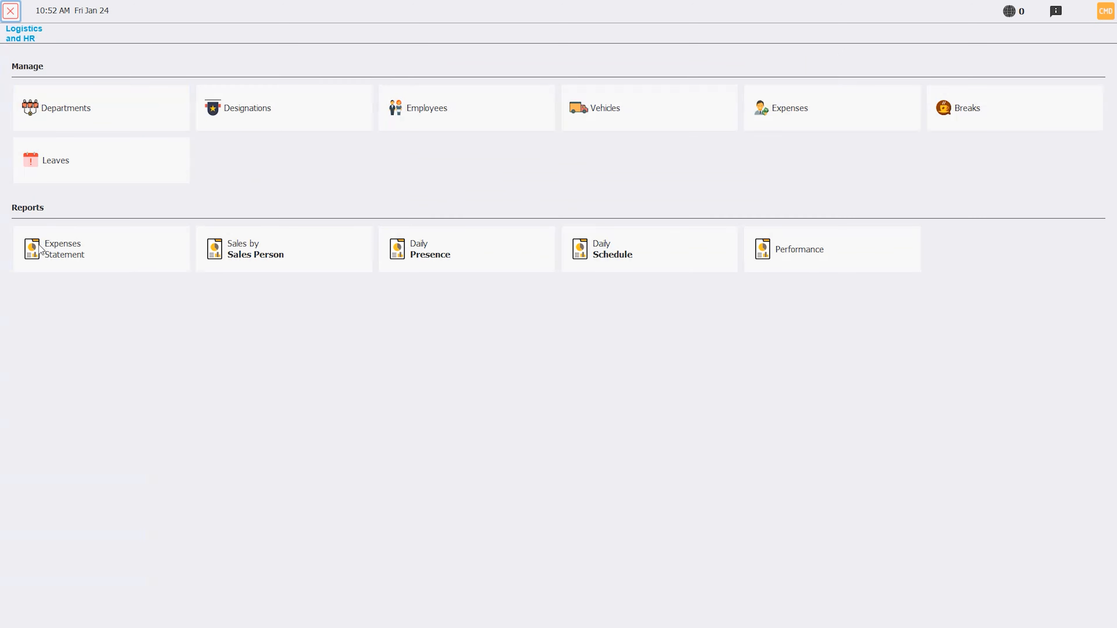
left_click(795, 131)
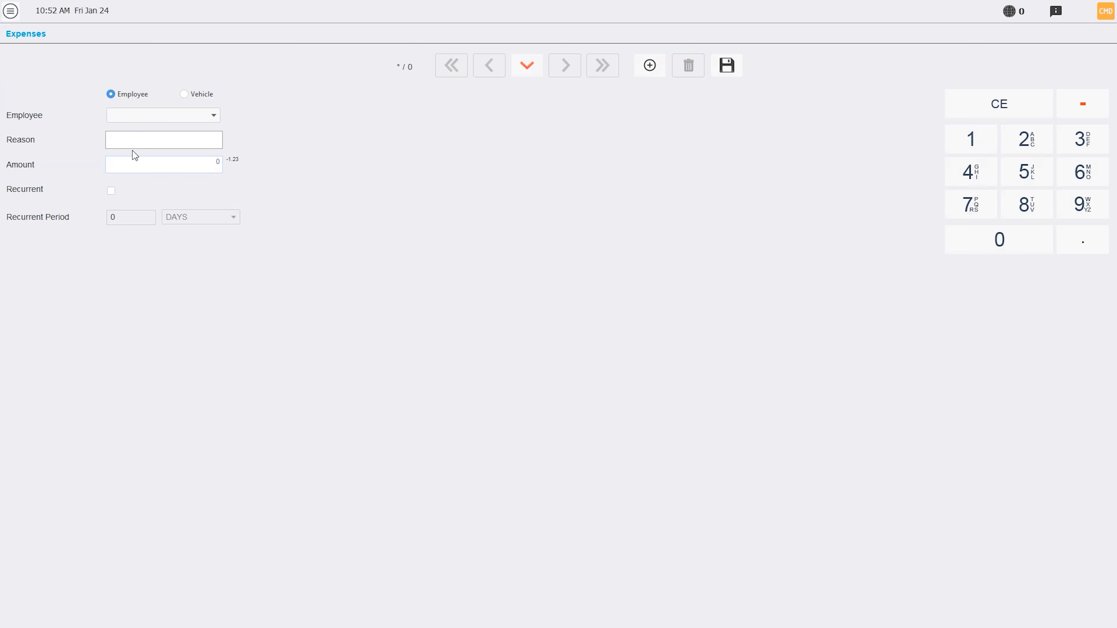
left_click(201, 95)
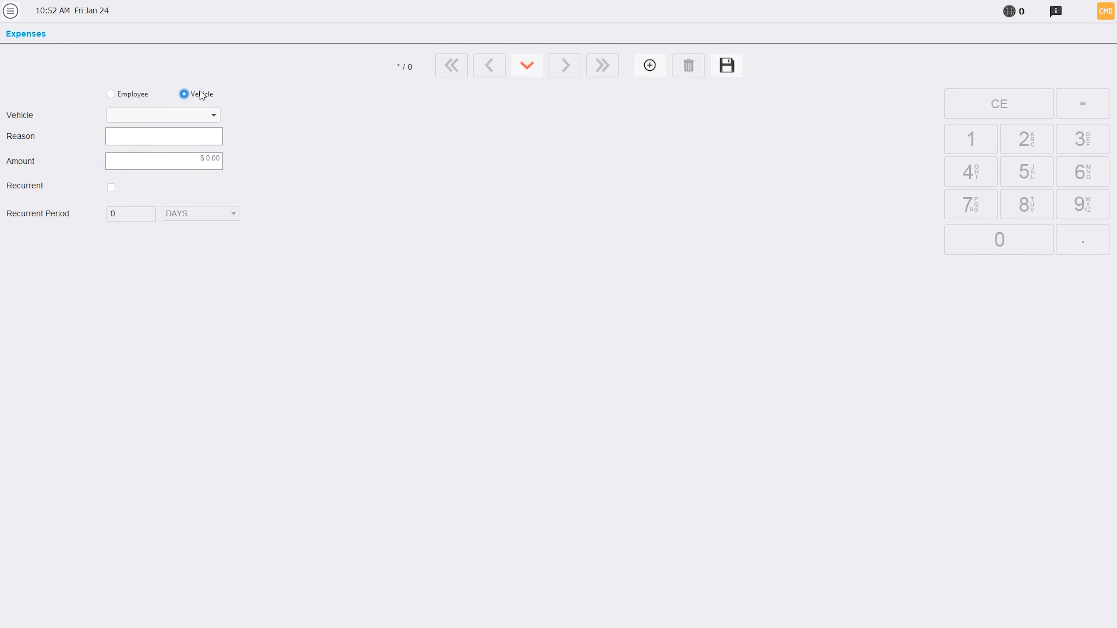
left_click(121, 95)
left_click(165, 141)
left_click(185, 94)
left_click(196, 113)
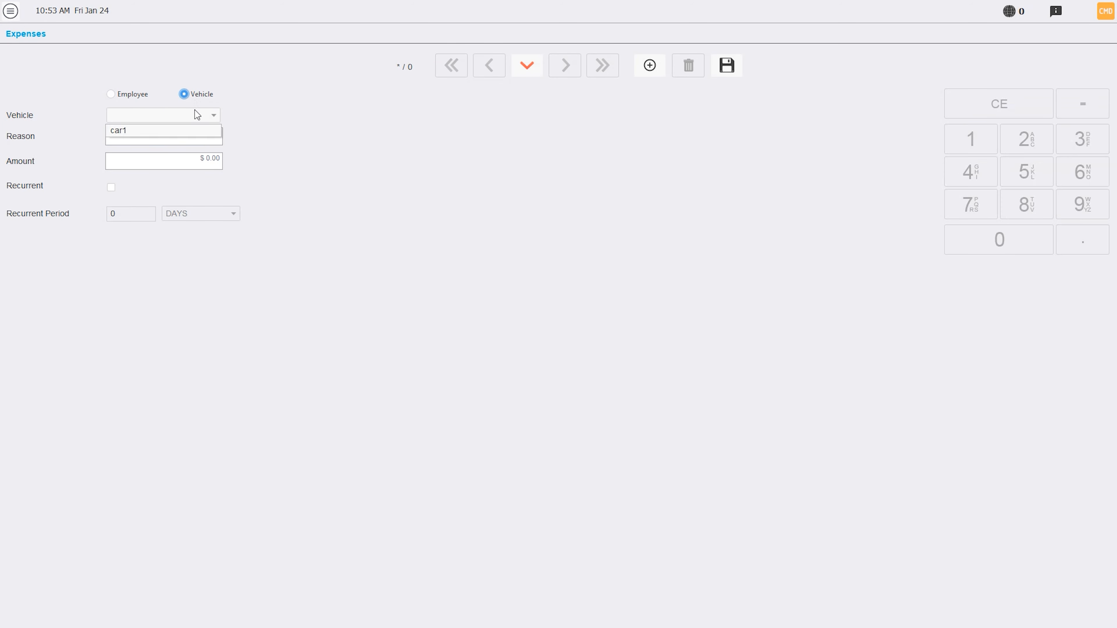
left_click(145, 132)
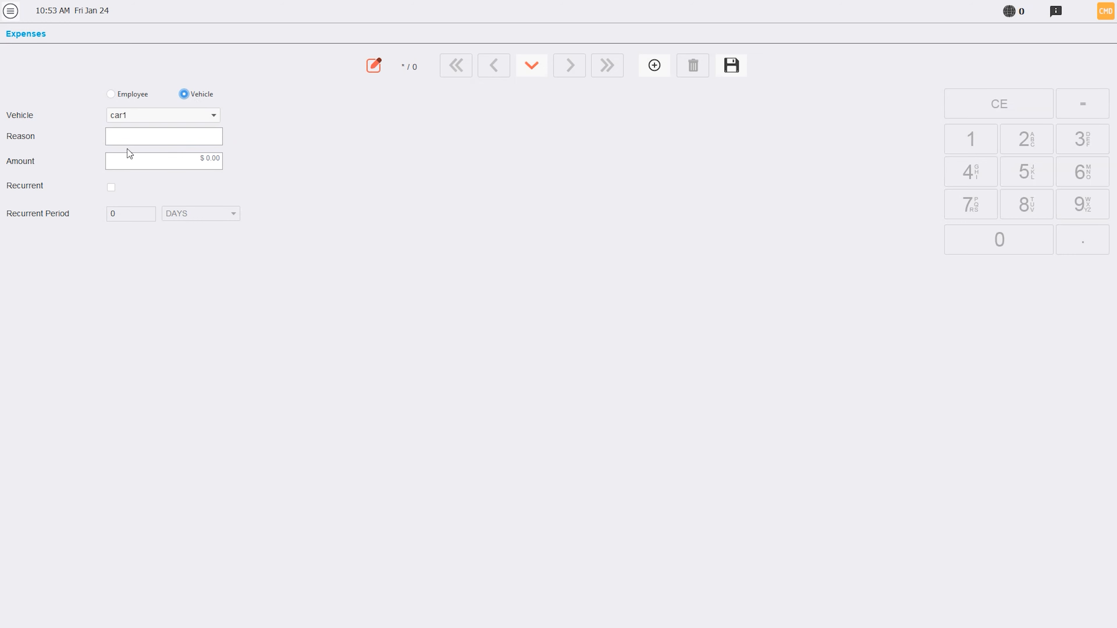
Step: Enter an amount of $20.00 and the reason "ghyar zeit", save the expense and confirm its payment
left_click(177, 169)
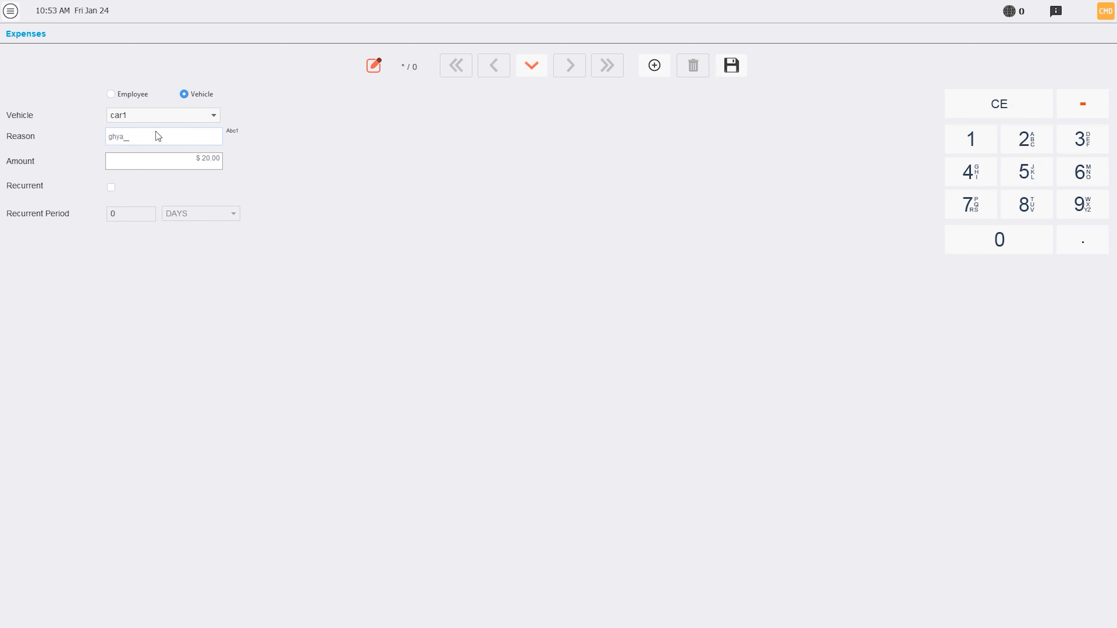
type("t")
left_click(731, 67)
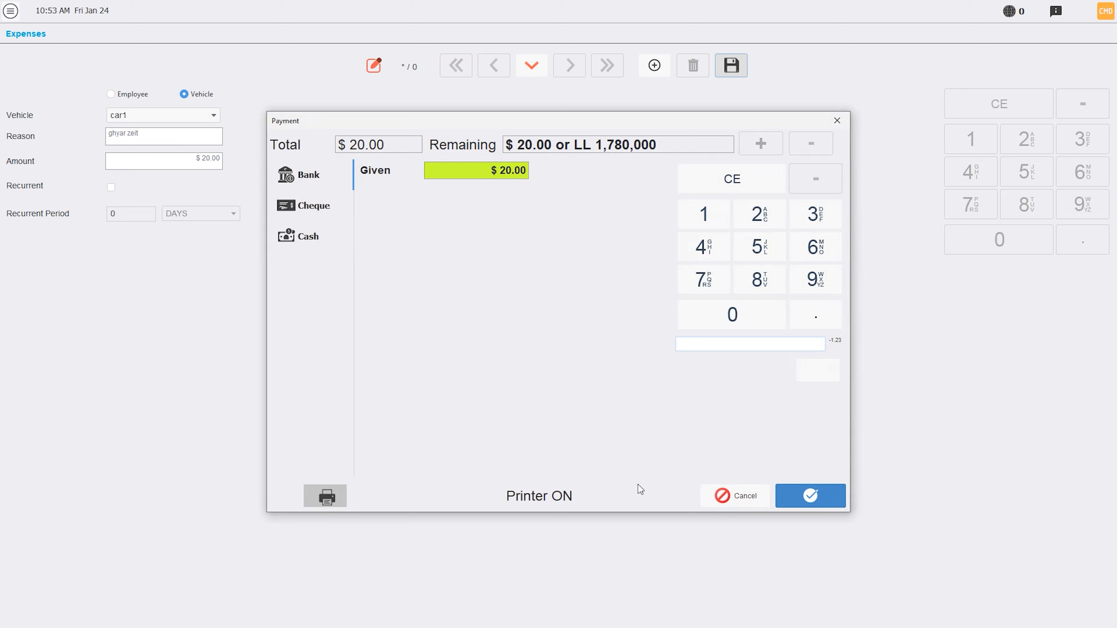
left_click(811, 496)
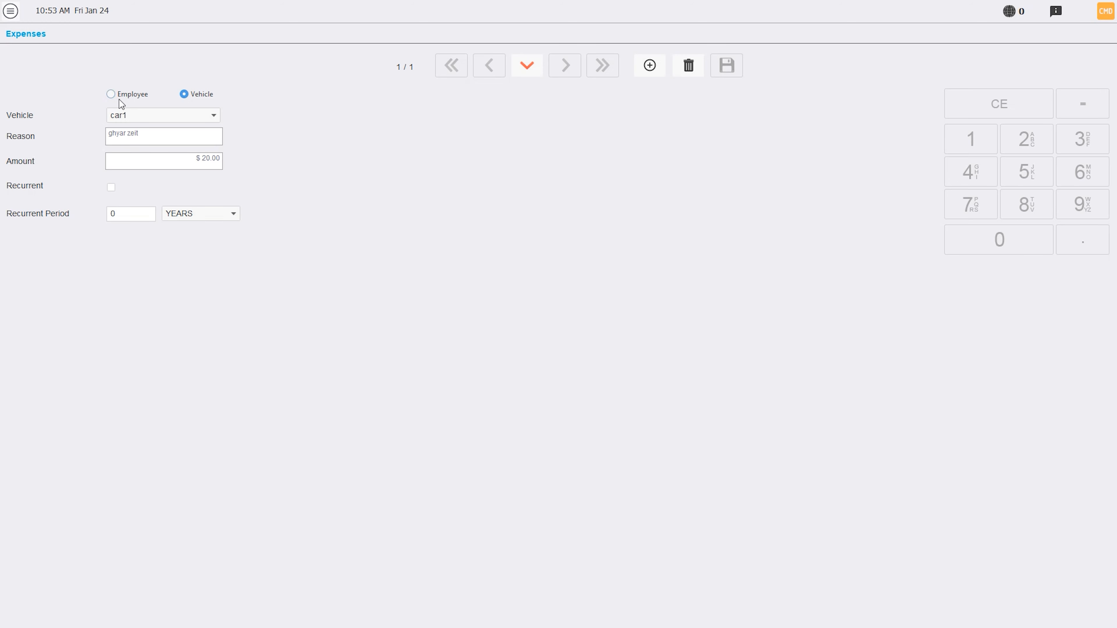
Step: Switch the expense to the Employee type and view the selectable employees
left_click(127, 97)
left_click(123, 116)
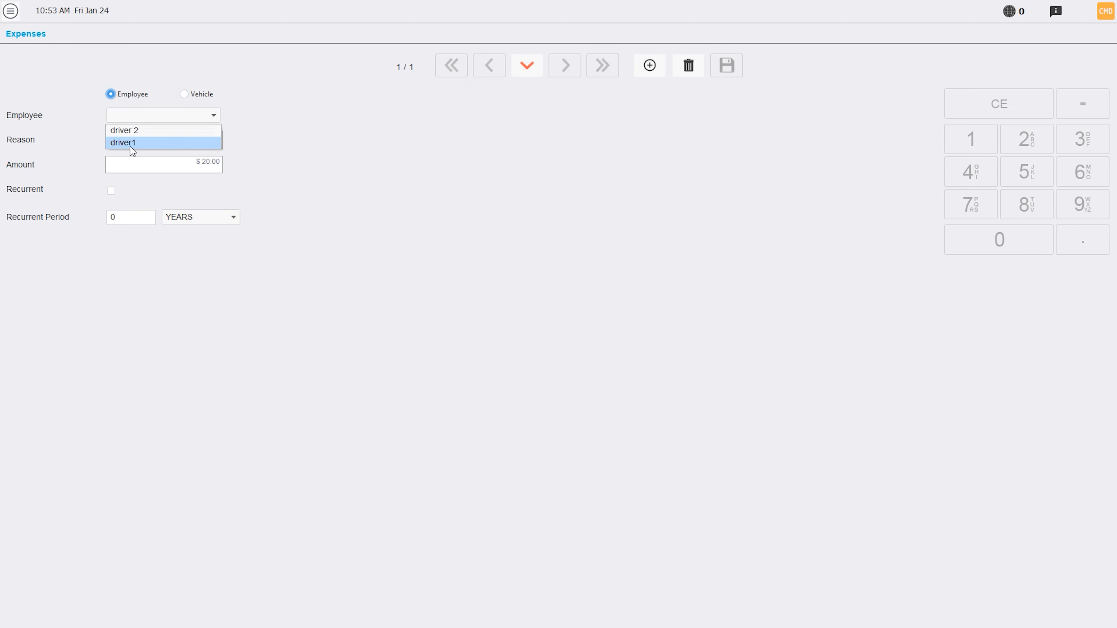
left_click(125, 96)
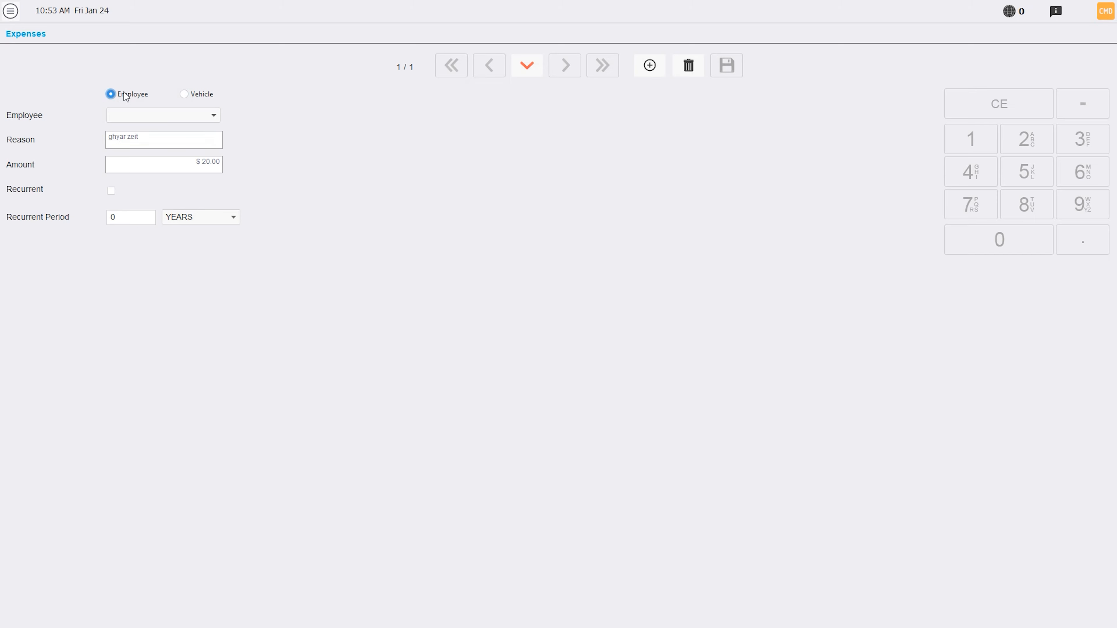
Step: Open the Breaks list under Logistics and HR and review the Tea Break, Mid Break and Lunch Break entries
left_click(11, 12)
left_click(39, 244)
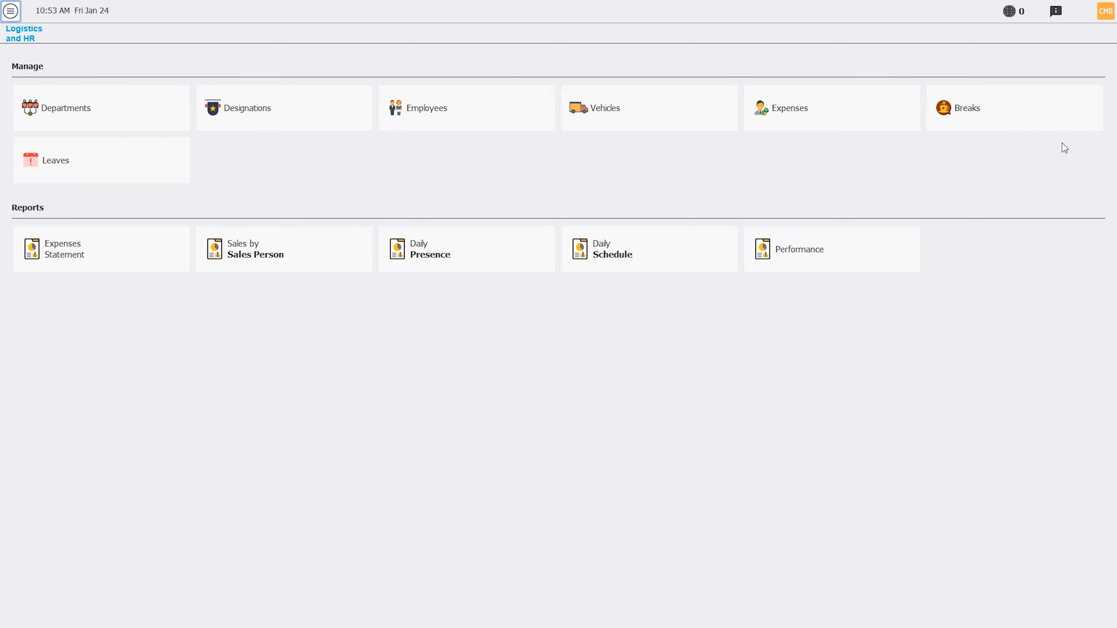
left_click(1015, 120)
left_click(55, 105)
left_click(53, 114)
left_click(50, 103)
left_click(49, 95)
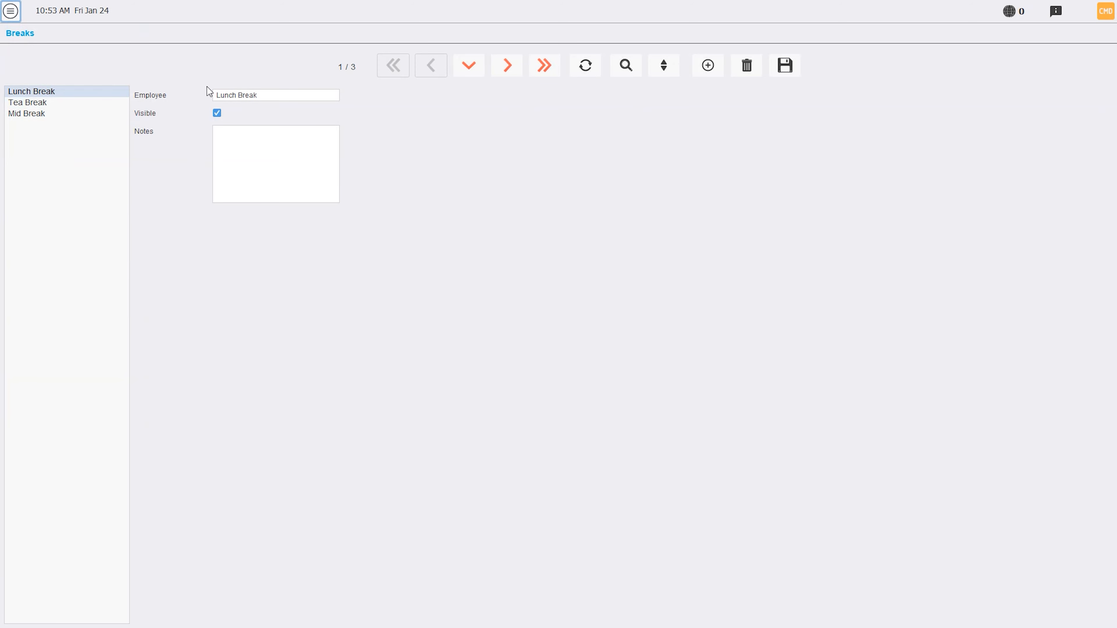
Step: Open the Leaves form under Logistics and HR and look over its employee, date and notes fields
left_click(6, 9)
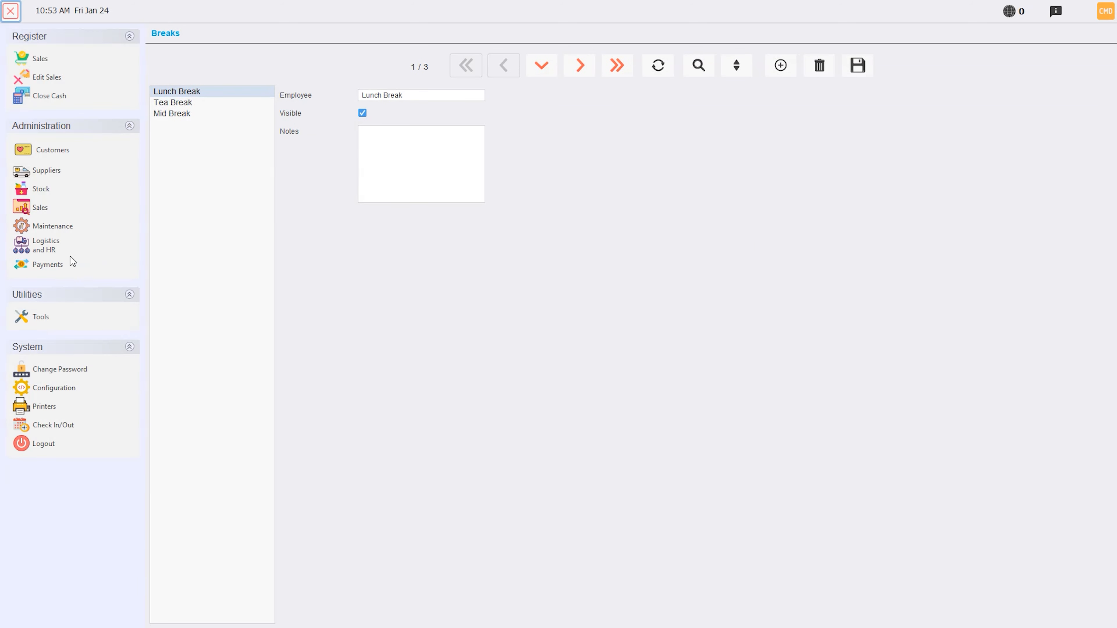
left_click(71, 246)
left_click(75, 158)
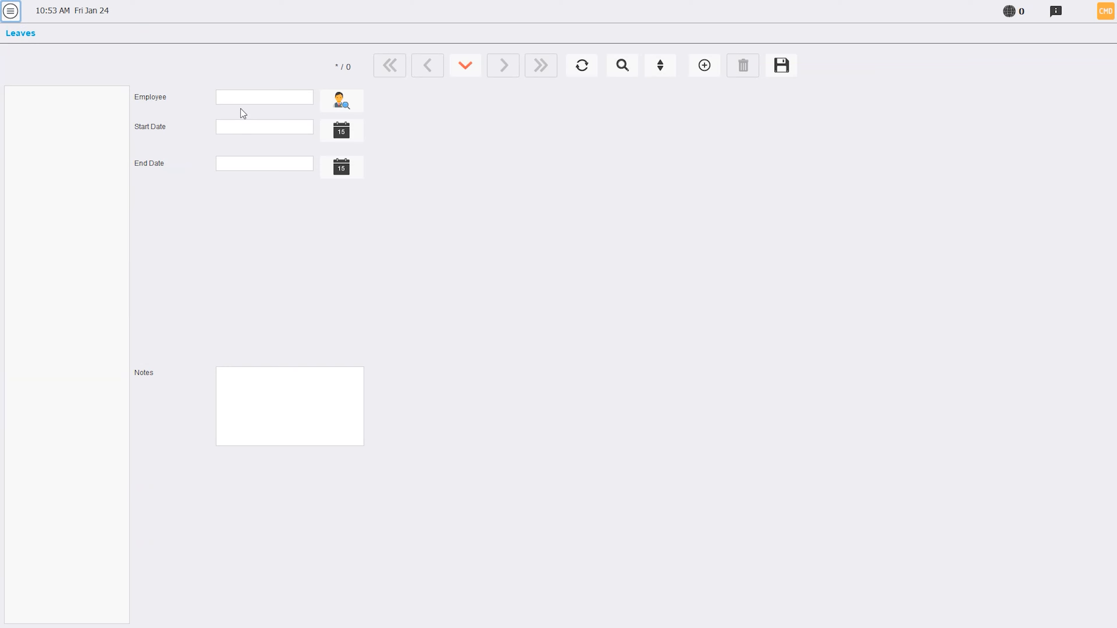
left_click(240, 99)
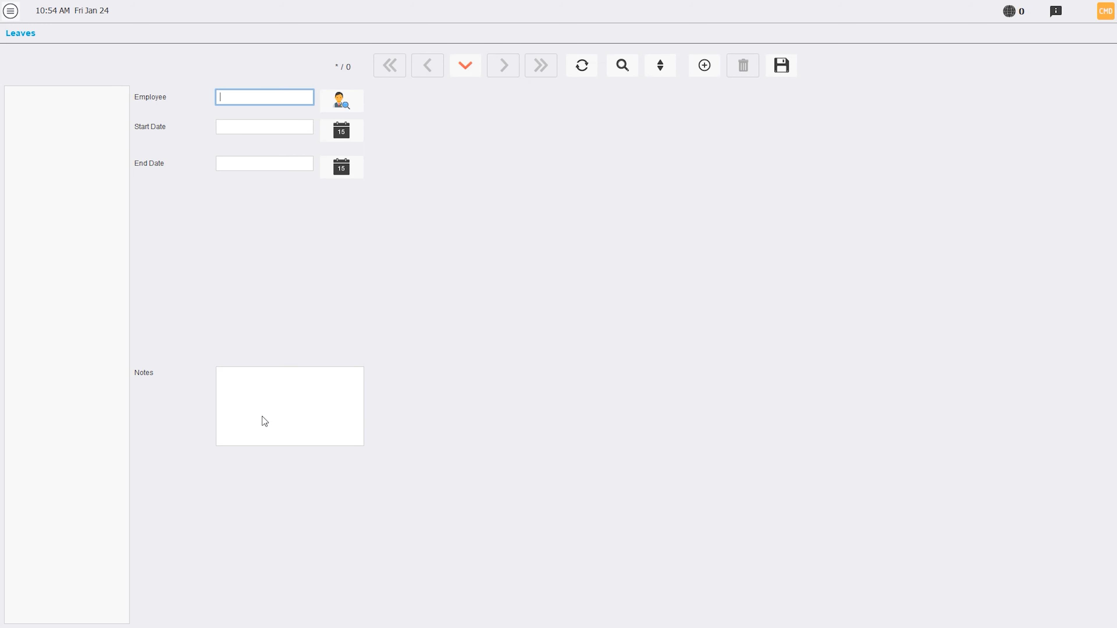
Step: Run the Expenses Statement report for both employees and vehicles, filtered to January 24, 2025
left_click(10, 11)
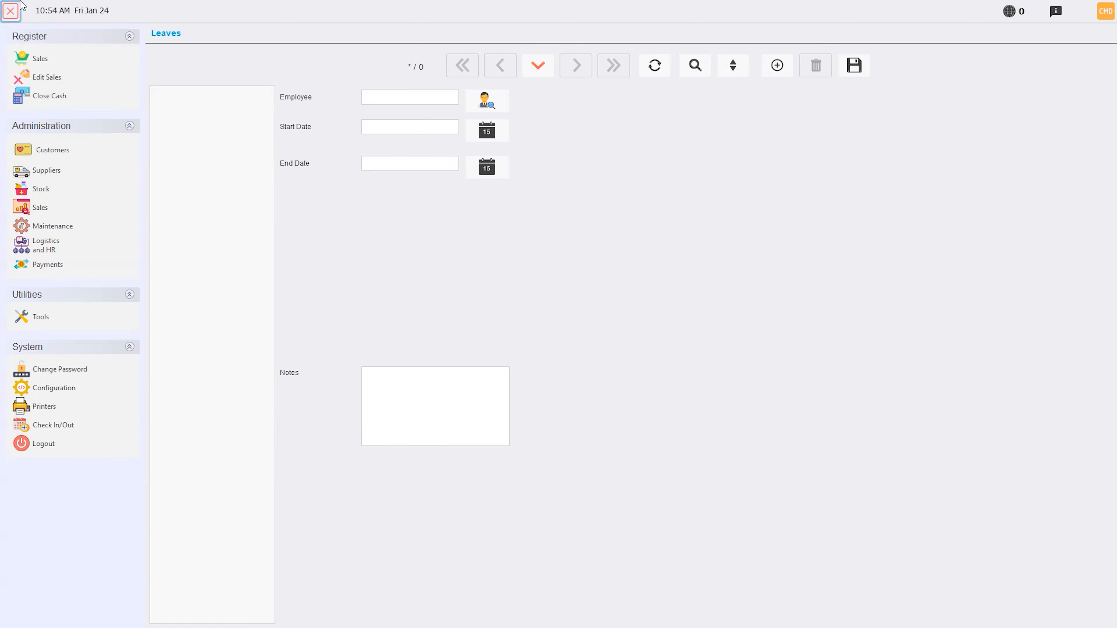
left_click(42, 246)
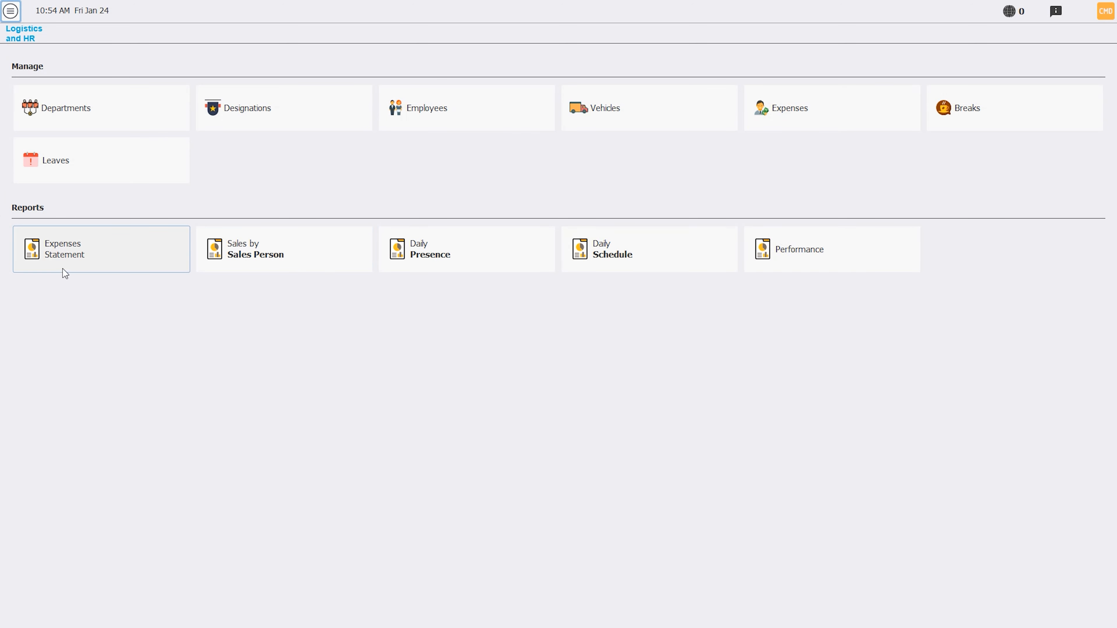
left_click(99, 253)
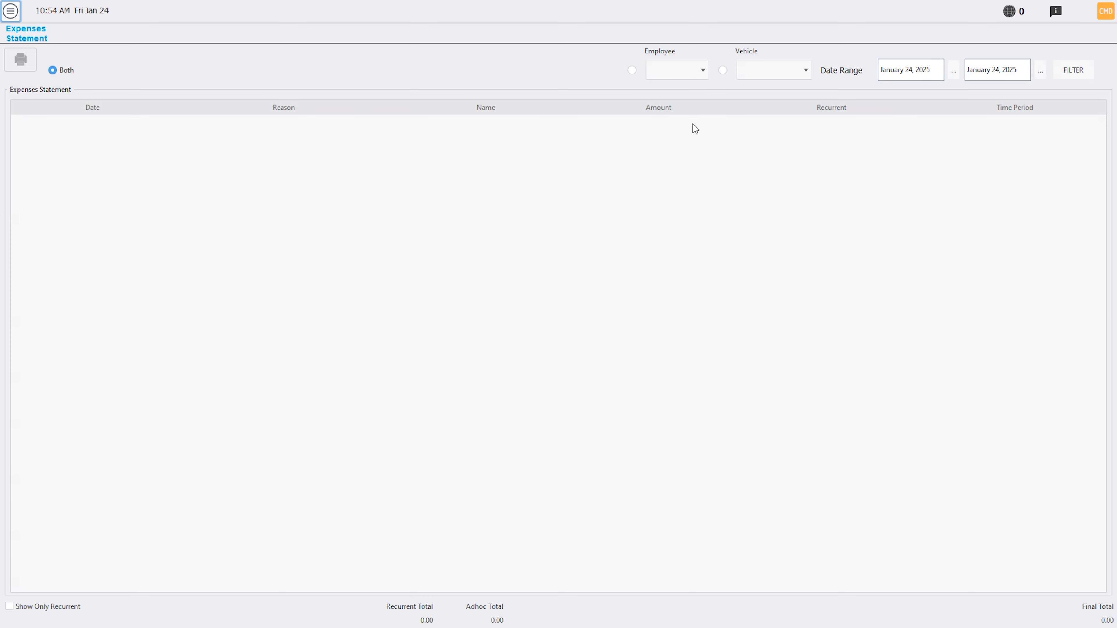
left_click(1072, 74)
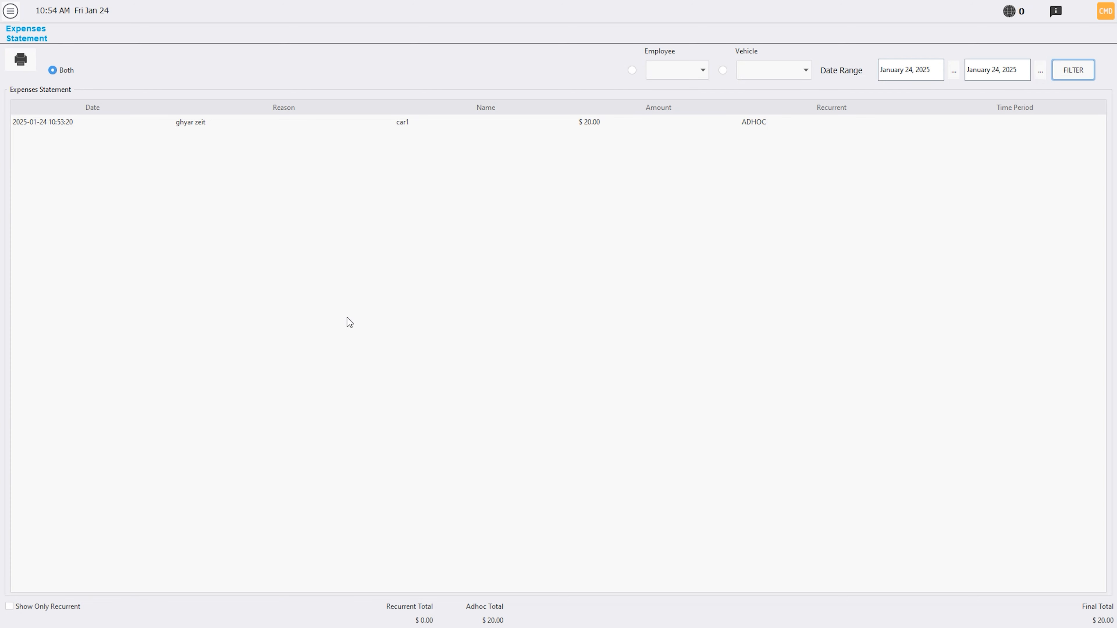
left_click(10, 11)
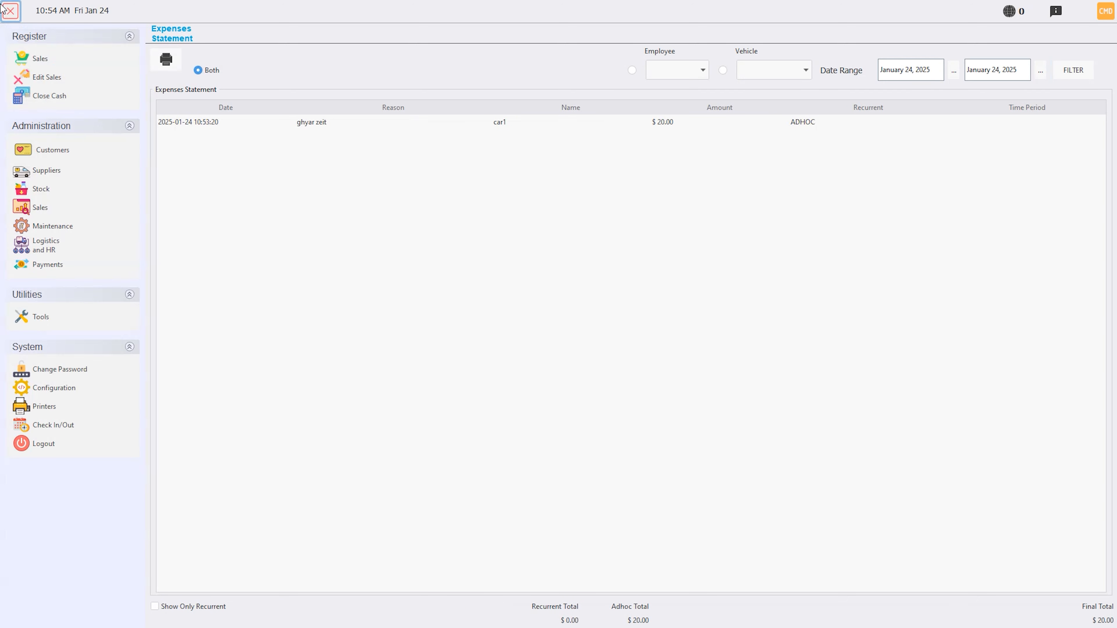
Step: Open the Daily Presence report under Logistics and HR and look over its start date and time selection
left_click(27, 255)
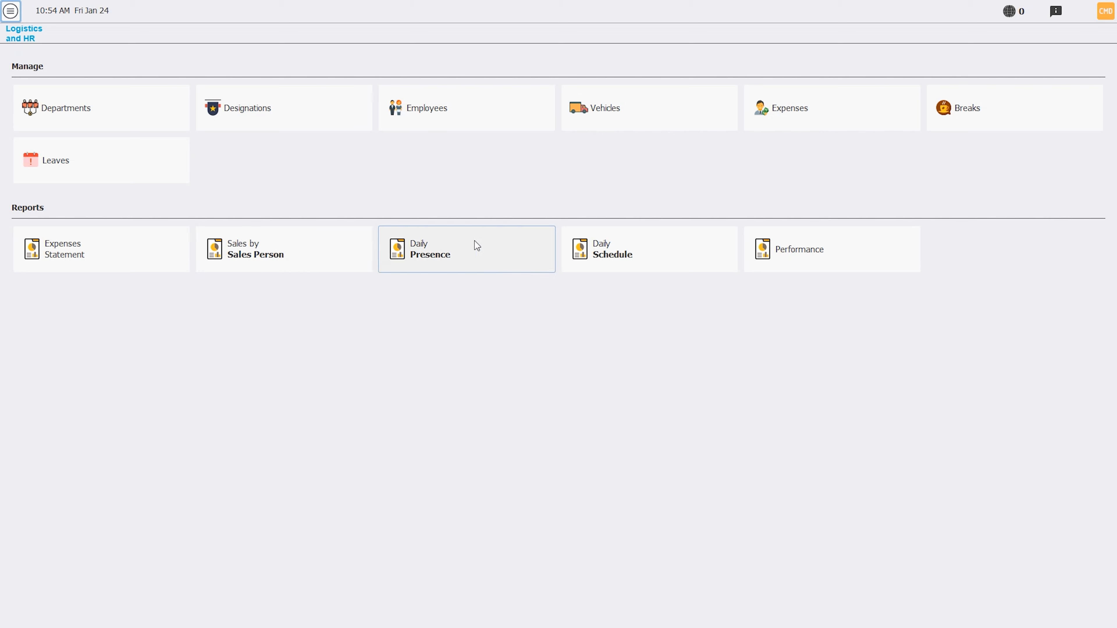
left_click(468, 253)
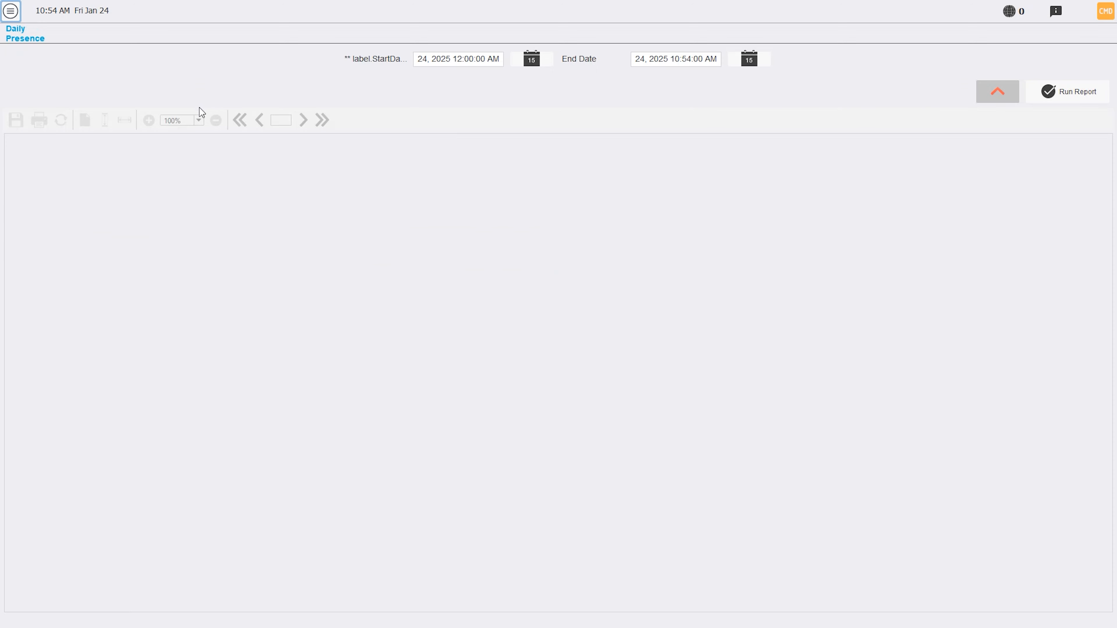
left_click(540, 64)
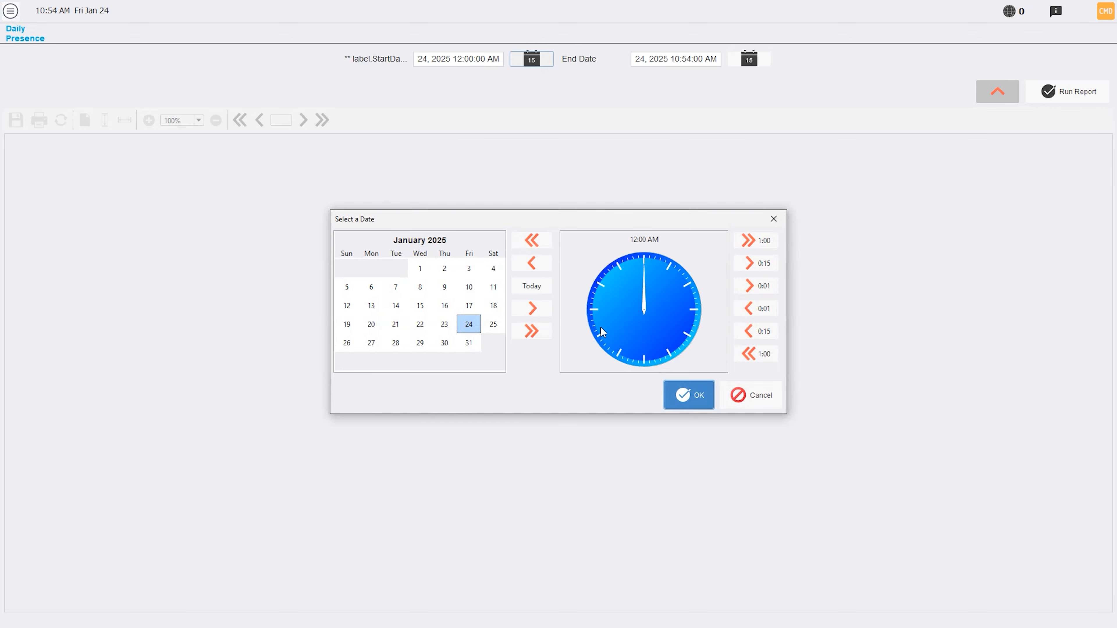
left_click(779, 404)
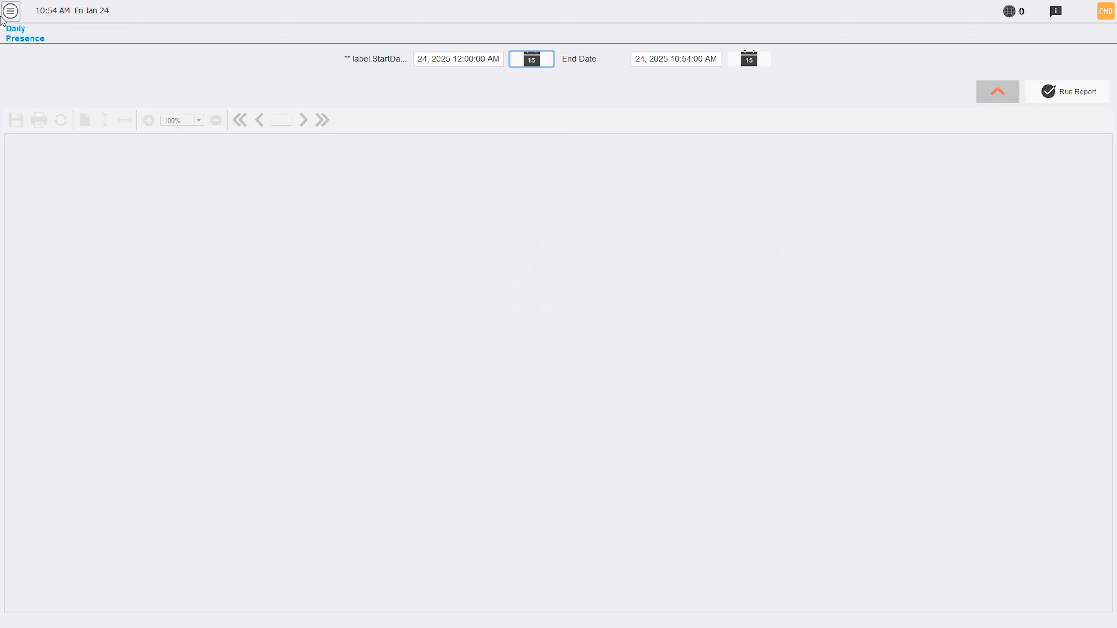
Step: Open the Check In/Out page and check in to start the shift
left_click(10, 11)
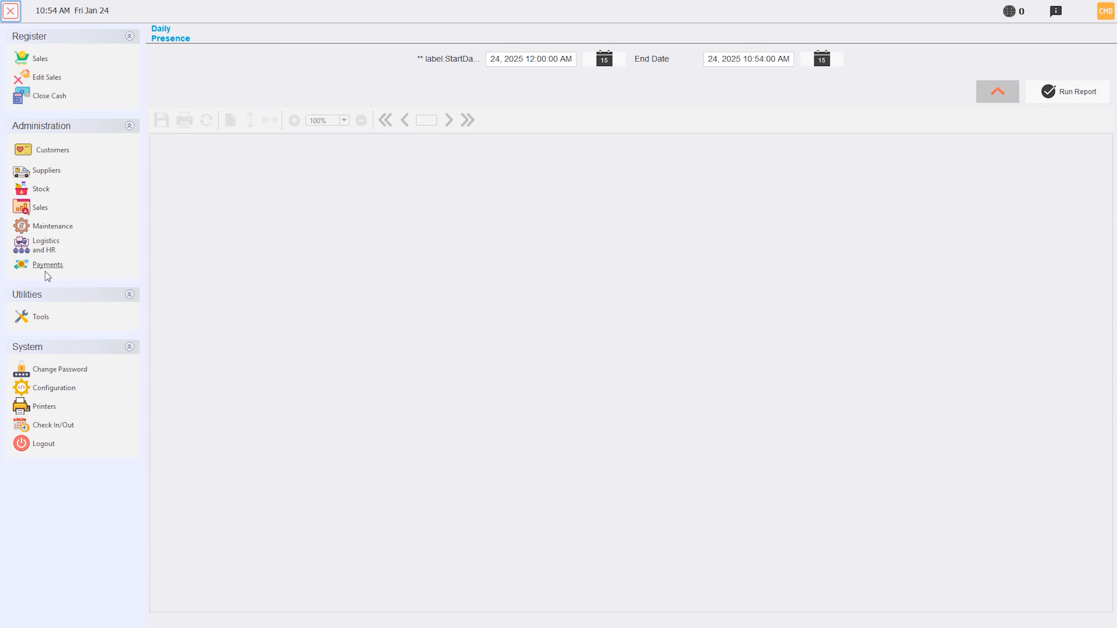
left_click(43, 247)
left_click(10, 11)
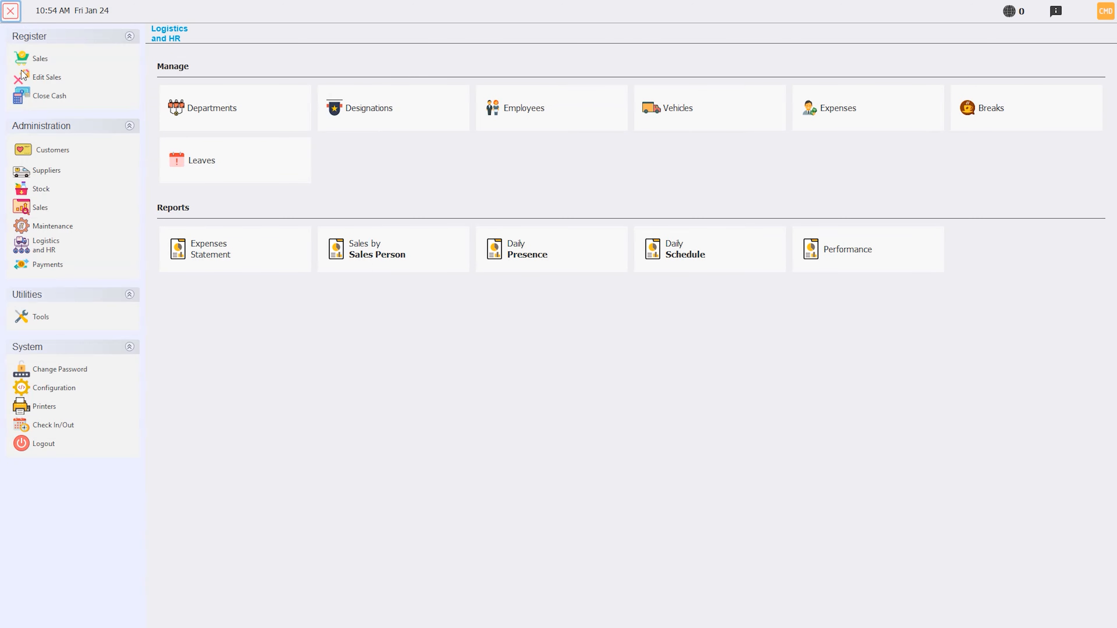
left_click(61, 427)
left_click(44, 98)
Step: Record a Lunch Break, a Tea Break and a Mid Break, checking in again after each one, and check out of the shift
left_click(98, 151)
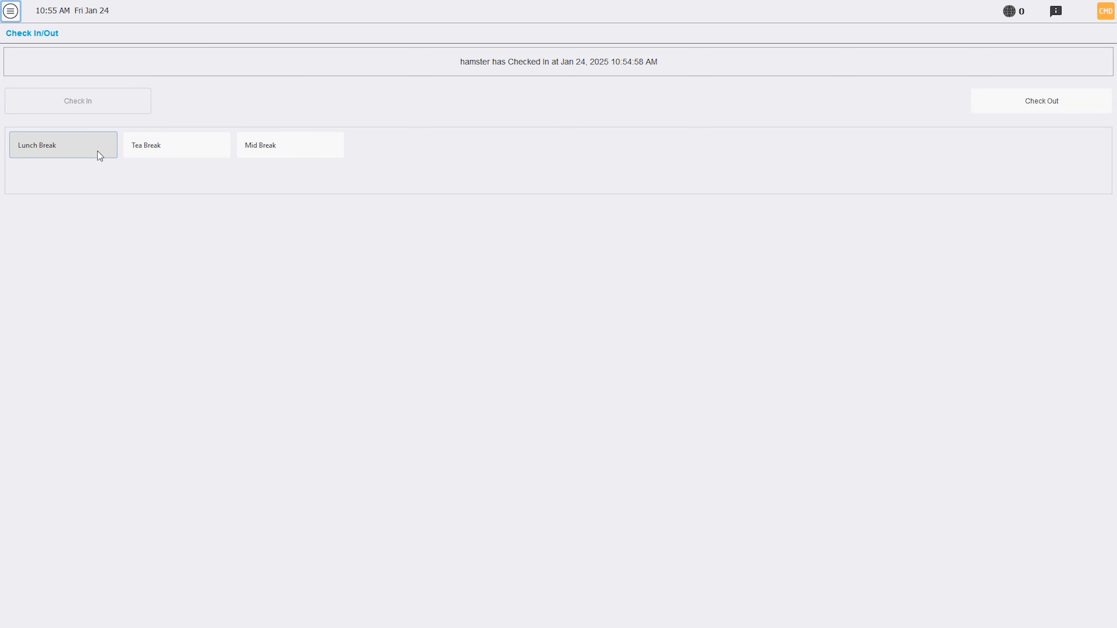
left_click(101, 108)
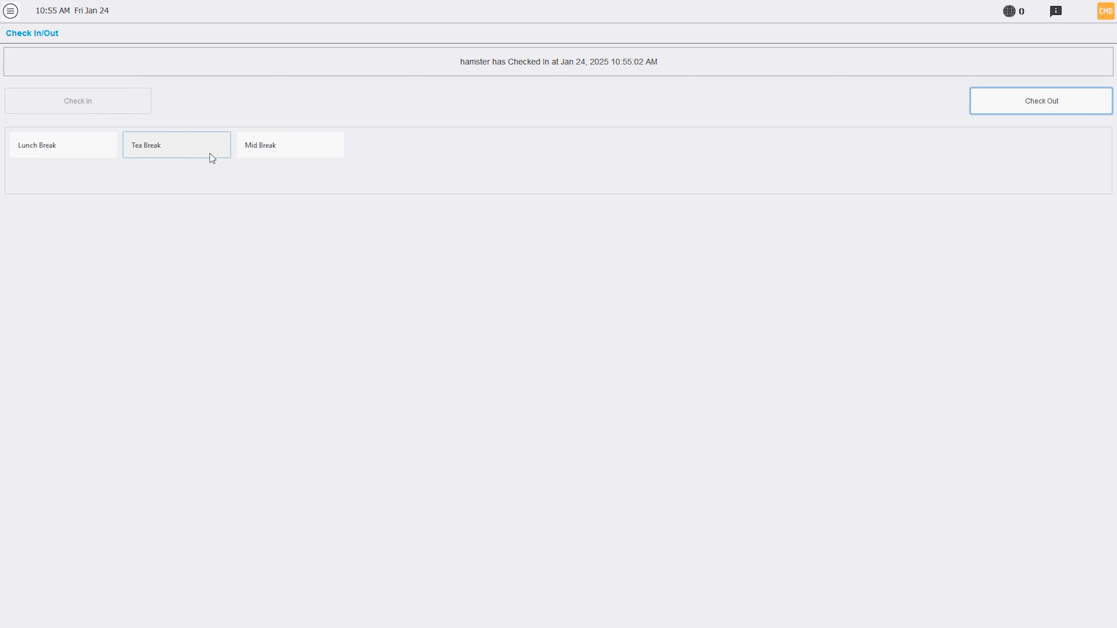
left_click(184, 156)
left_click(107, 94)
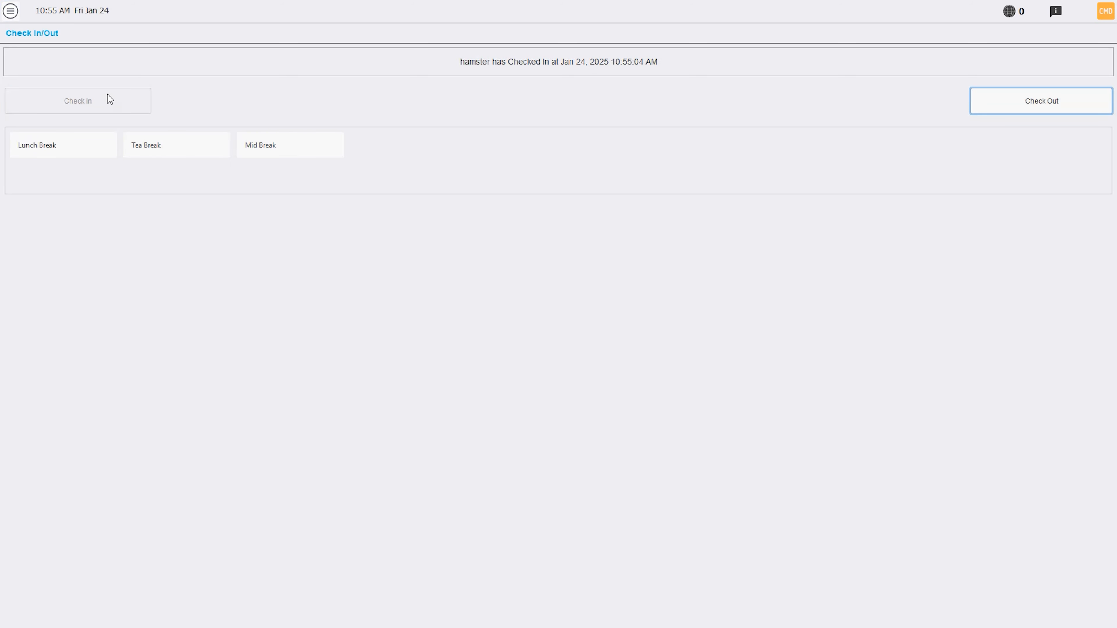
left_click(267, 149)
left_click(117, 99)
left_click(1081, 110)
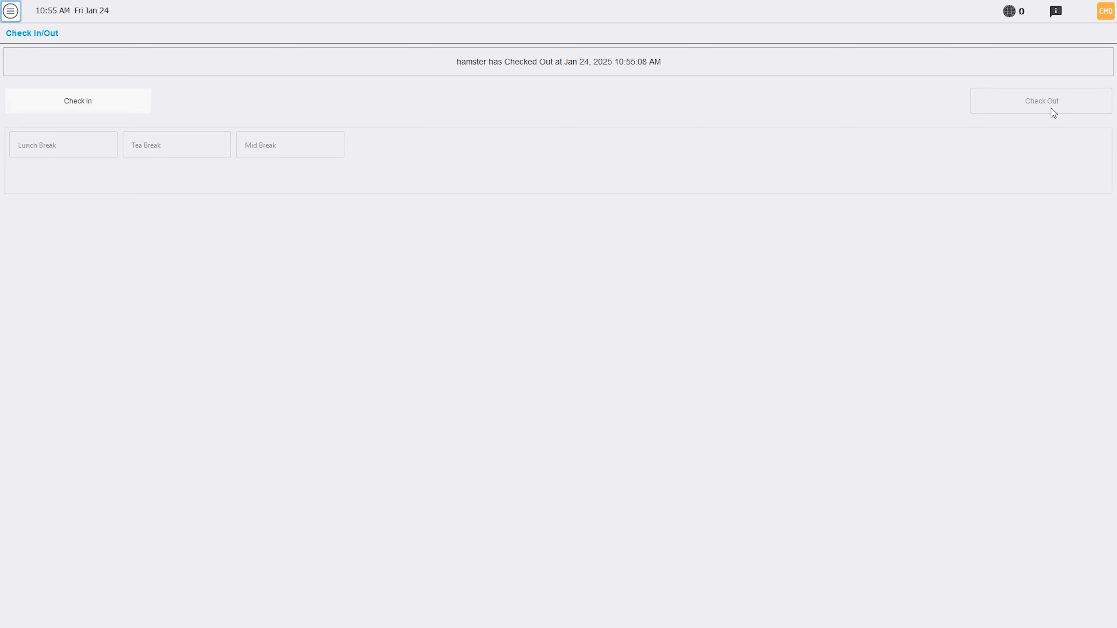
Step: Run the Daily Presence report under Logistics and HR for the period January 24, 2025 to January 24, 2026
left_click(10, 11)
left_click(32, 244)
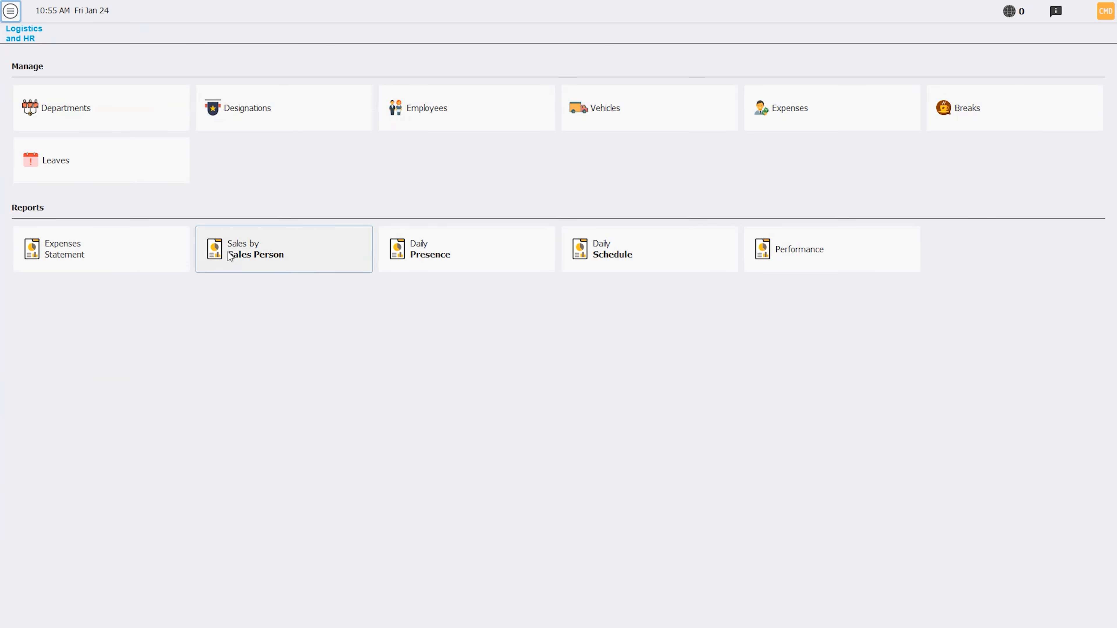
left_click(433, 250)
left_click(534, 58)
left_click(682, 401)
left_click(749, 59)
left_click(531, 330)
left_click(689, 395)
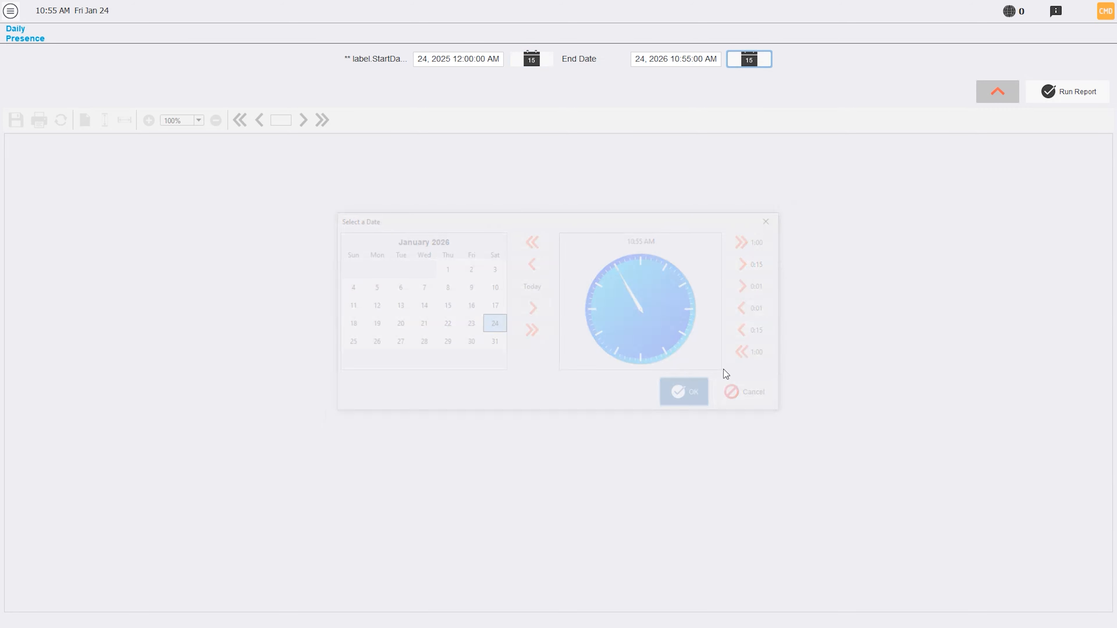
left_click(1062, 93)
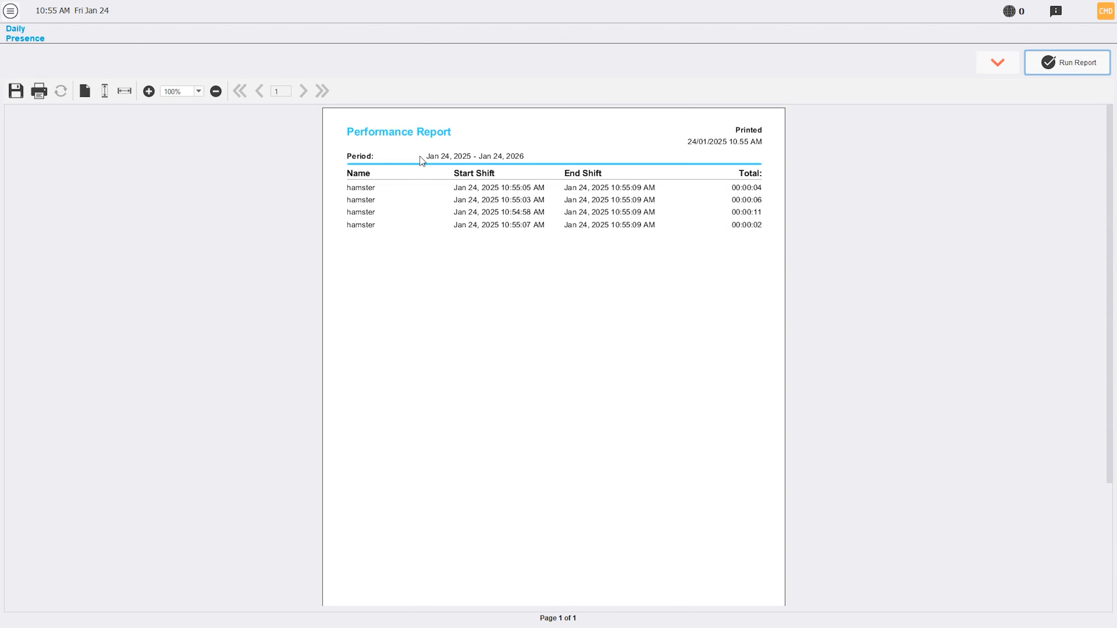